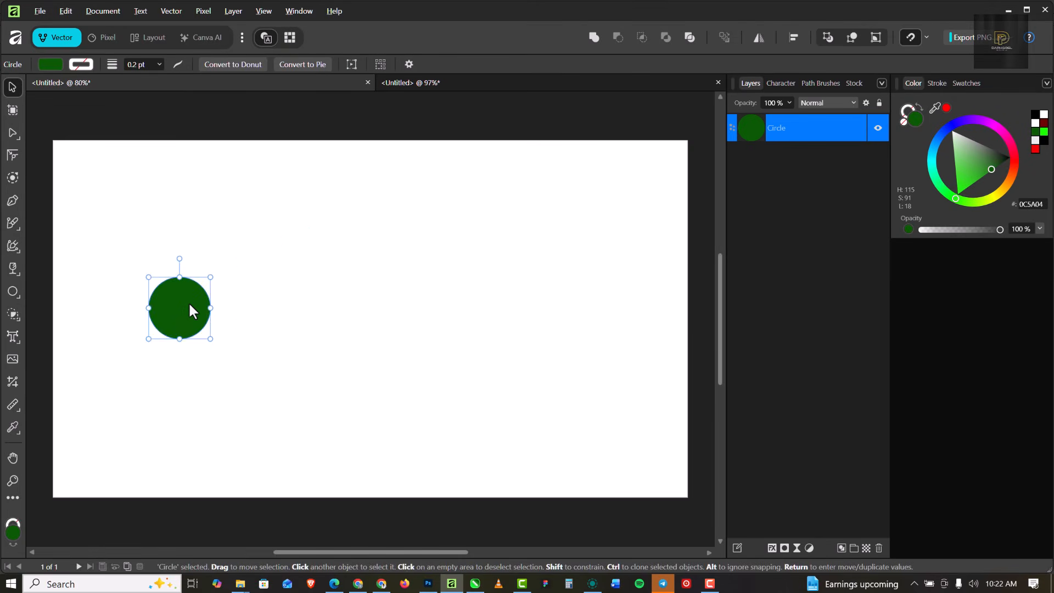
pyautogui.moveTo(189, 301)
pyautogui.mouseDown()
pyautogui.moveTo(203, 224)
pyautogui.moveTo(251, 296)
pyautogui.mouseUp()
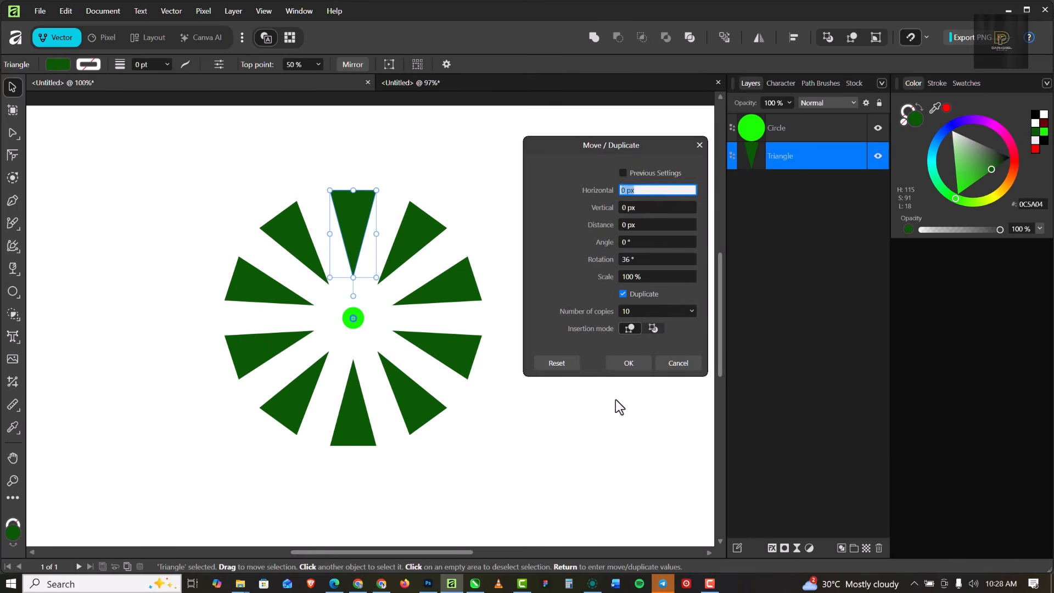
pyautogui.click(540, 382)
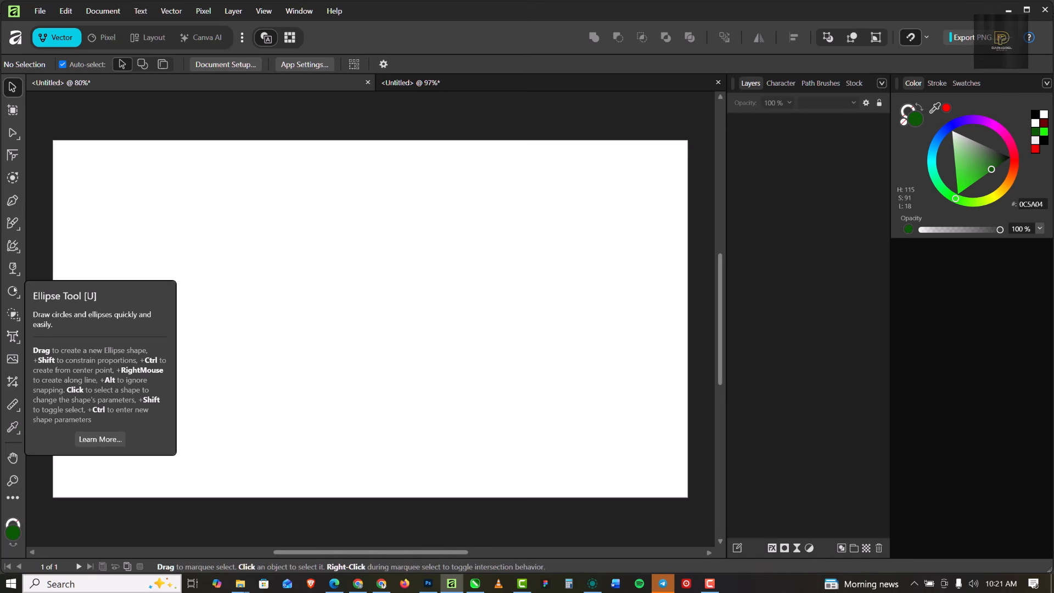
# Draw a dark green circle on the left part of the page with the Ellipse tool.
pyautogui.click(14, 293)
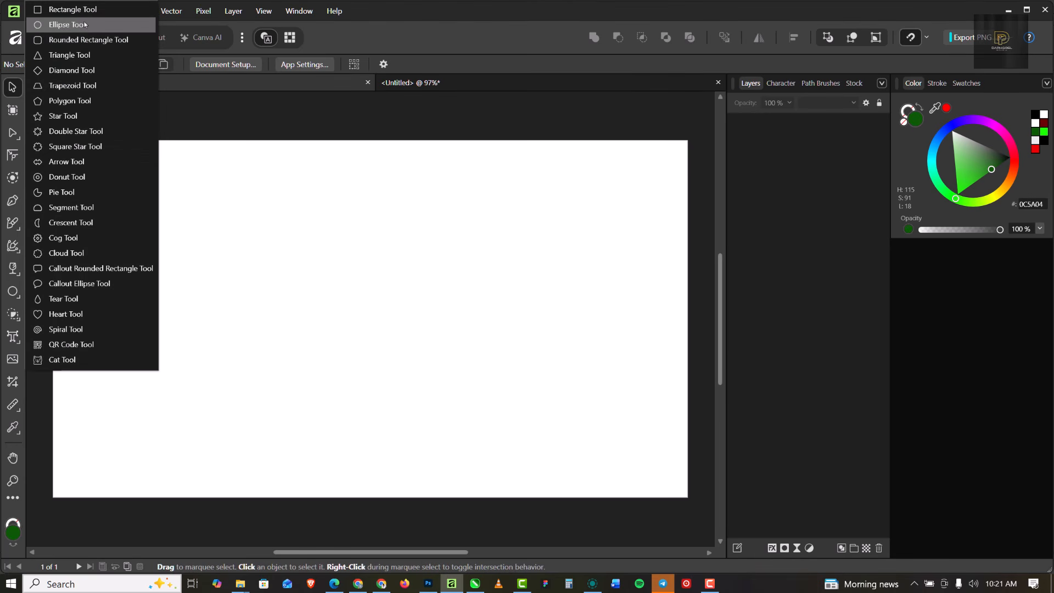
pyautogui.click(63, 24)
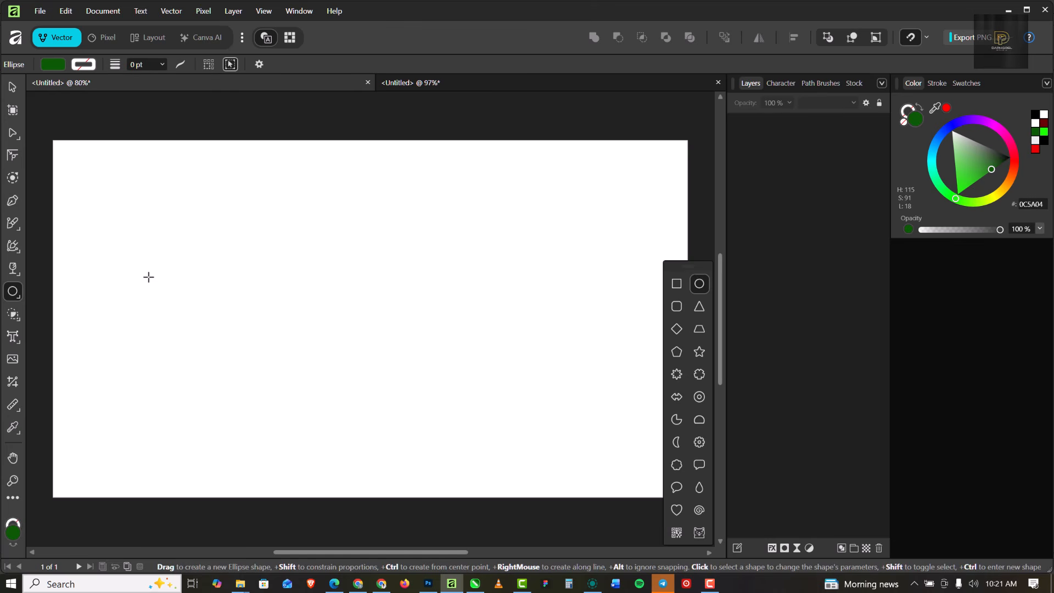
pyautogui.moveTo(148, 277); pyautogui.dragTo(210, 339)
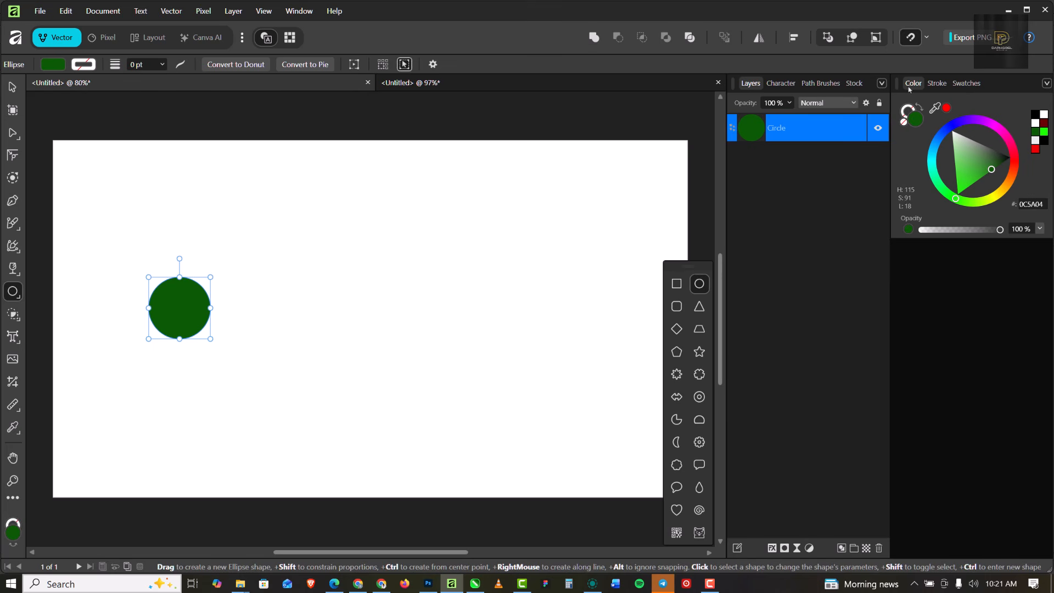
# Try a black stroke on the circle, remove the stroke again and make the fill the active colour.
pyautogui.click(939, 83)
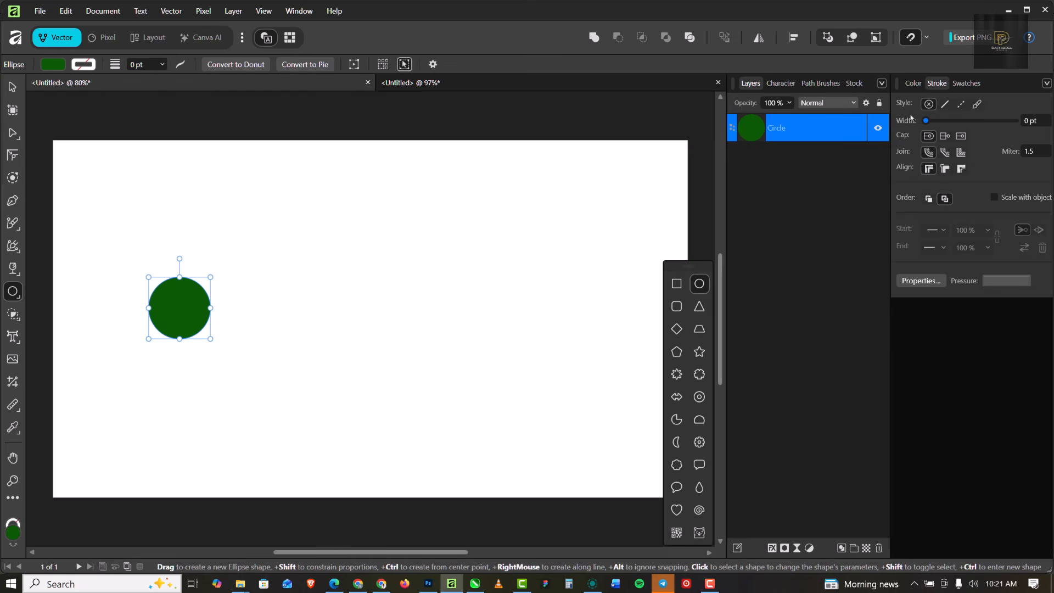
pyautogui.click(913, 83)
pyautogui.click(909, 111)
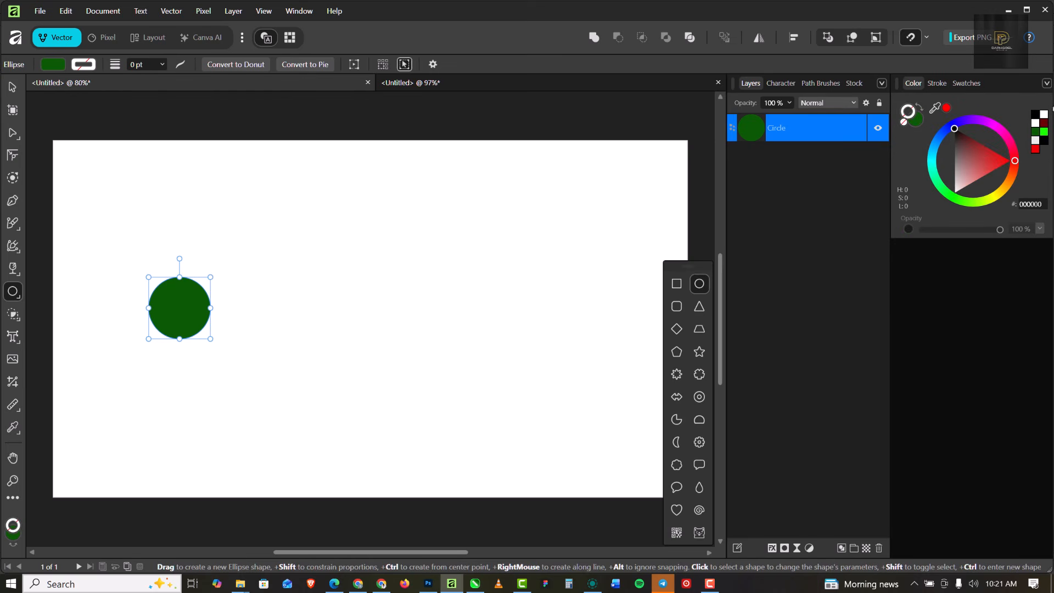
pyautogui.click(1034, 116)
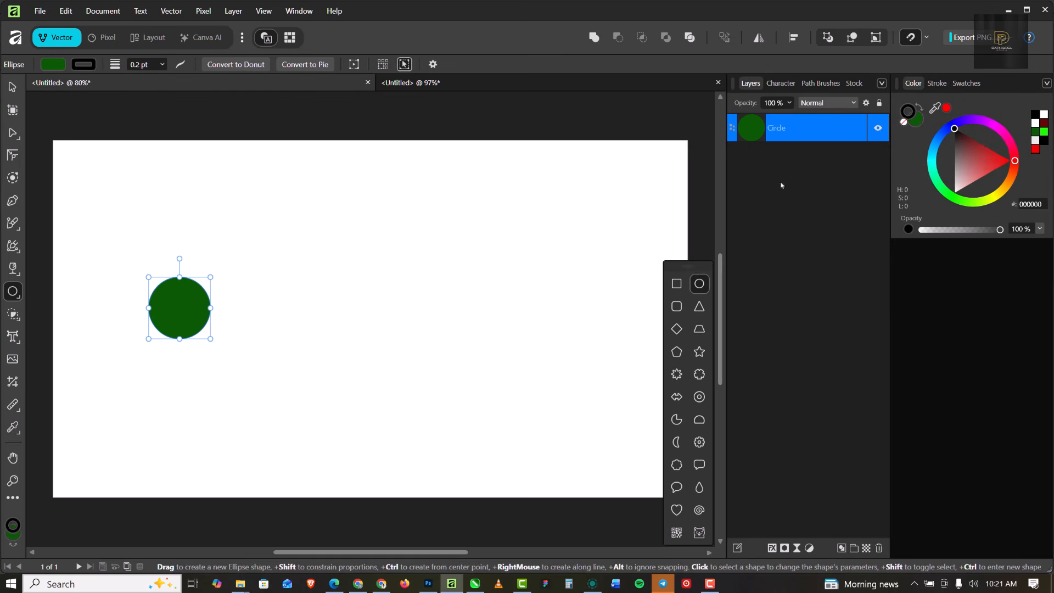
pyautogui.click(904, 121)
pyautogui.click(916, 120)
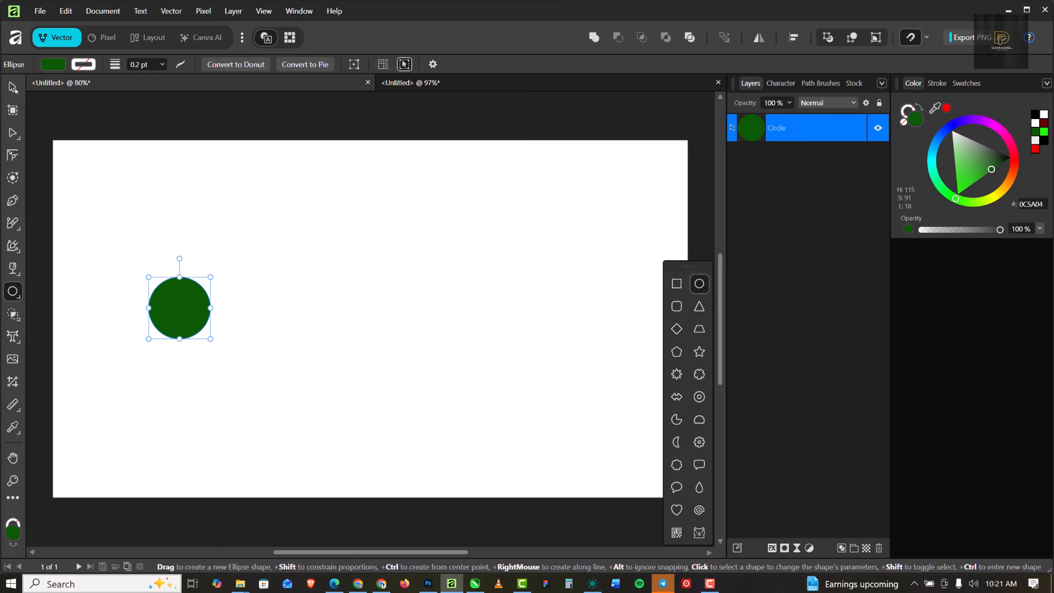
# Duplicate the circle's layer below the original, move the copy up and to the right, and undo the duplication.
pyautogui.click(12, 87)
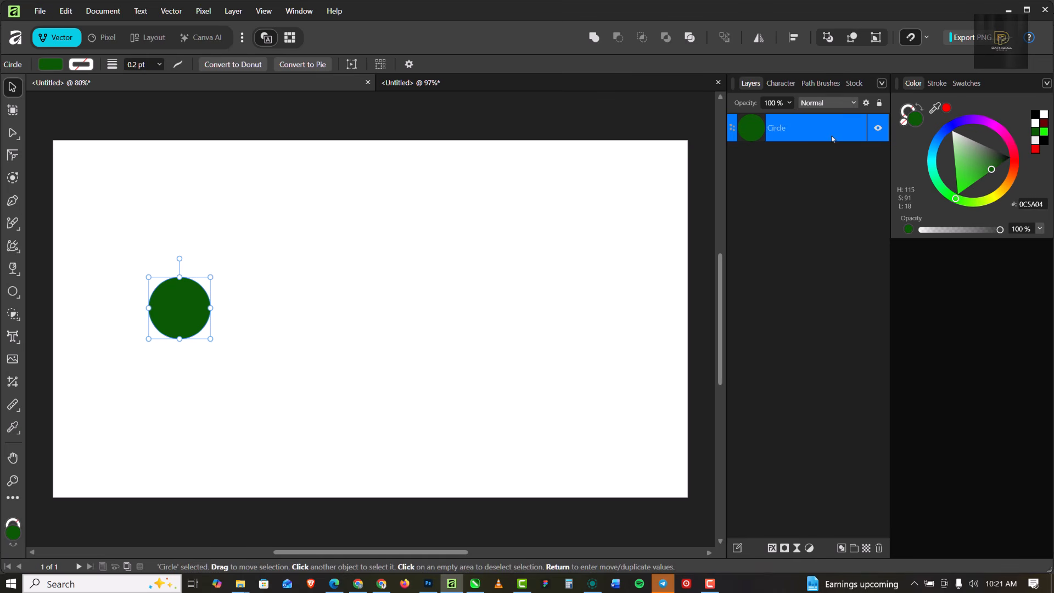
pyautogui.moveTo(833, 138); pyautogui.dragTo(832, 168)
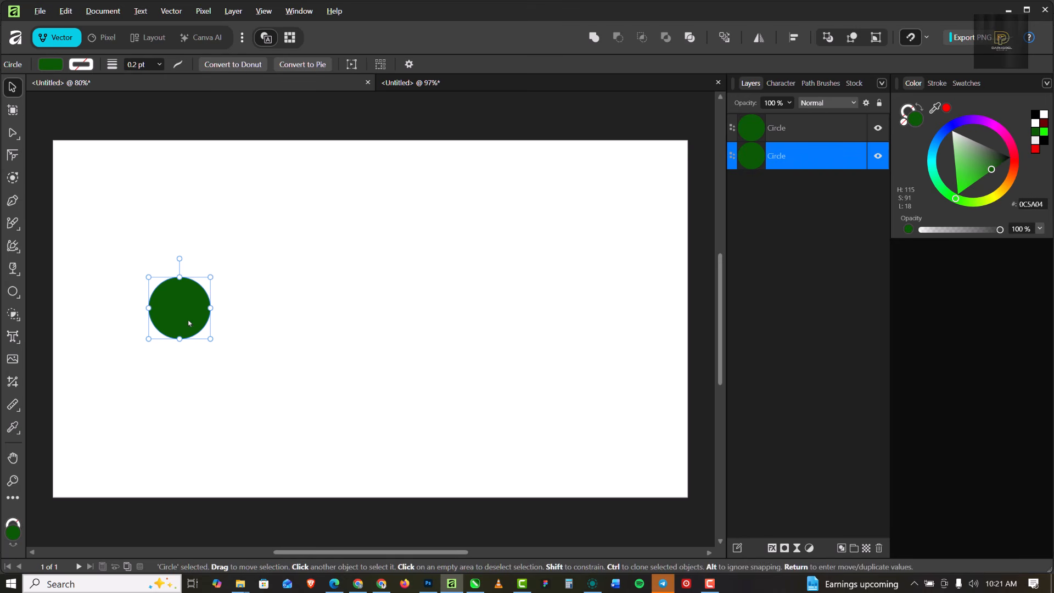
pyautogui.moveTo(190, 322); pyautogui.dragTo(281, 291)
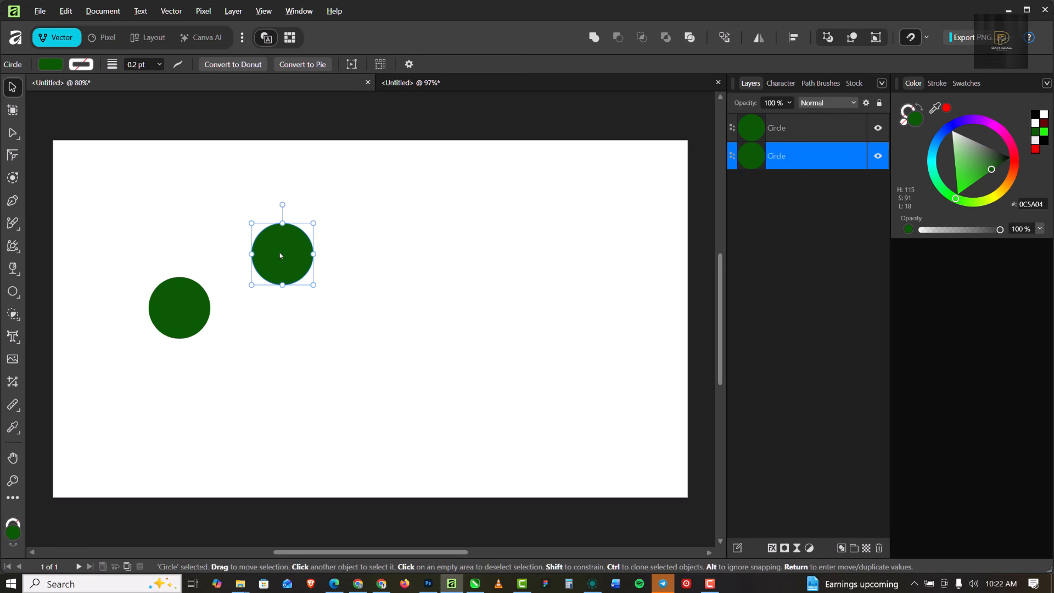
pyautogui.hotkey('ctrl', 'z')
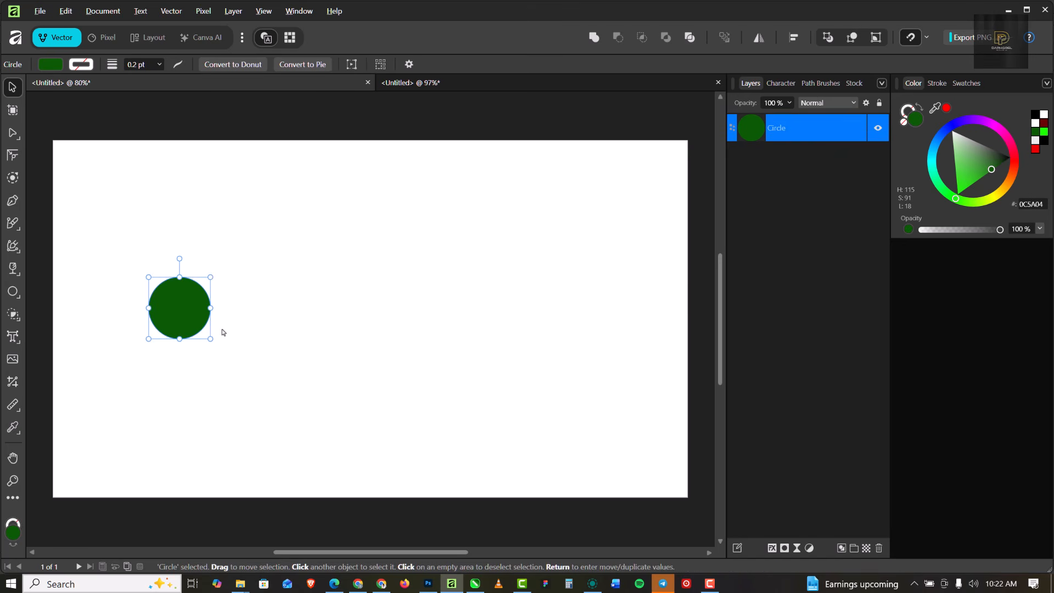
# Duplicate the circle in place, move the copy to the right of the original, and undo both changes.
pyautogui.moveTo(176, 282)
pyautogui.mouseDown()
pyautogui.moveTo(258, 277)
pyautogui.moveTo(191, 291)
pyautogui.moveTo(182, 272)
pyautogui.moveTo(176, 281)
pyautogui.mouseUp()
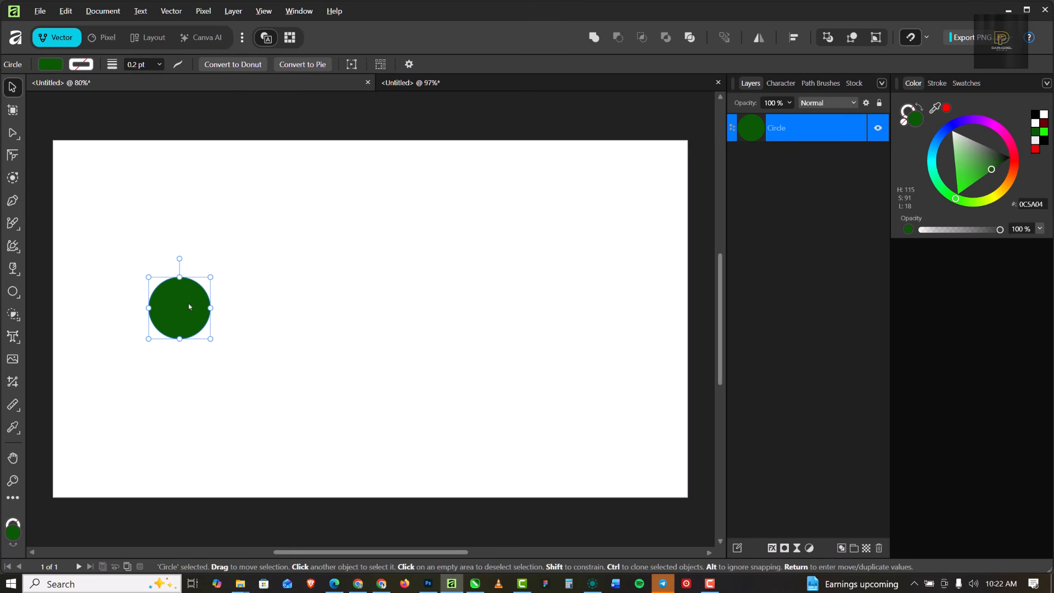
pyautogui.hotkey('ctrl', 'j')
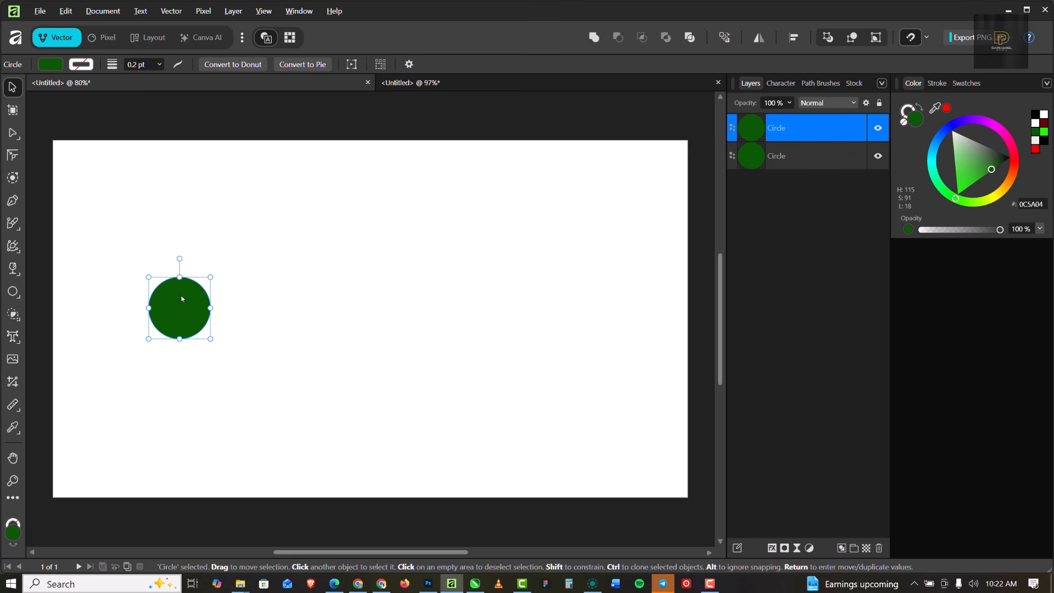
pyautogui.moveTo(182, 305); pyautogui.dragTo(288, 305)
pyautogui.hotkey('ctrl', 'z')
pyautogui.hotkey('ctrl', 'z')
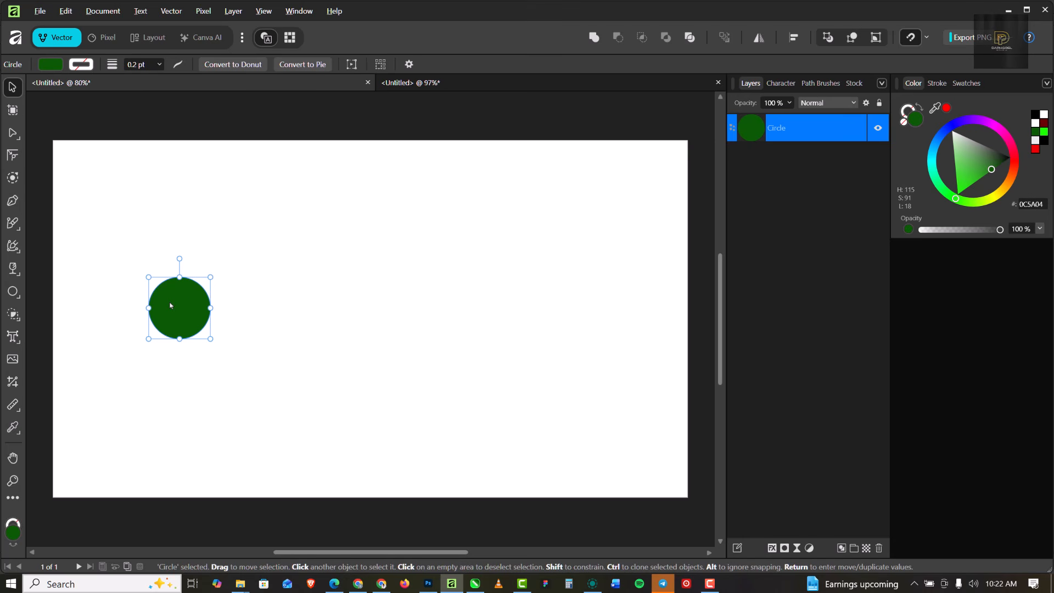
# Clone the circle directly on the canvas beside the original, first freely and again level with it, undoing each copy.
pyautogui.moveTo(181, 305)
pyautogui.mouseDown()
pyautogui.moveTo(300, 303)
pyautogui.moveTo(259, 291)
pyautogui.moveTo(267, 322)
pyautogui.moveTo(280, 277)
pyautogui.moveTo(264, 310)
pyautogui.moveTo(247, 303)
pyautogui.mouseUp()
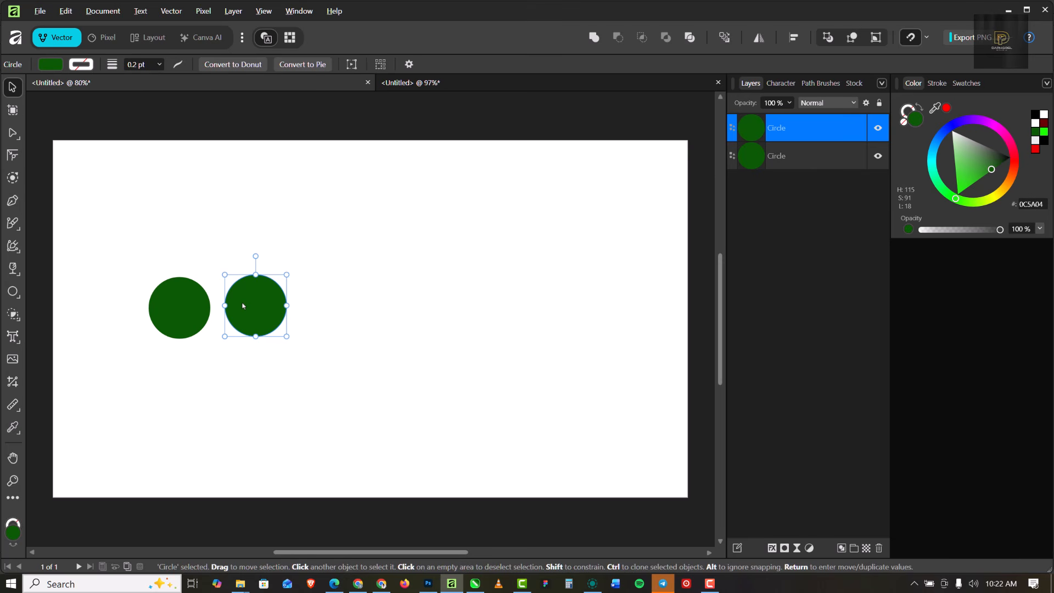
pyautogui.hotkey('ctrl', 'z')
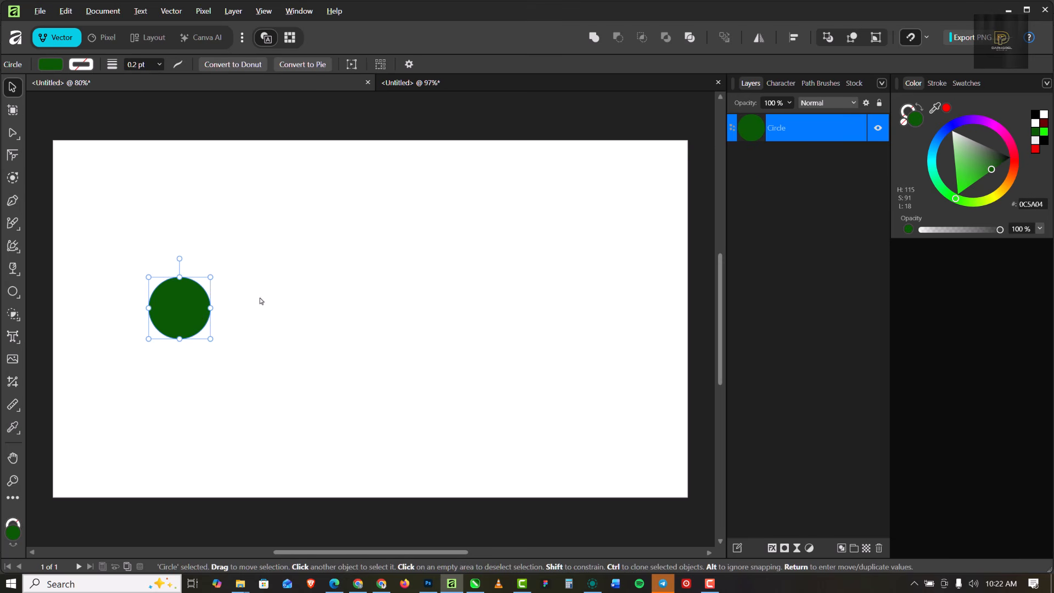
pyautogui.moveTo(194, 311); pyautogui.dragTo(281, 298)
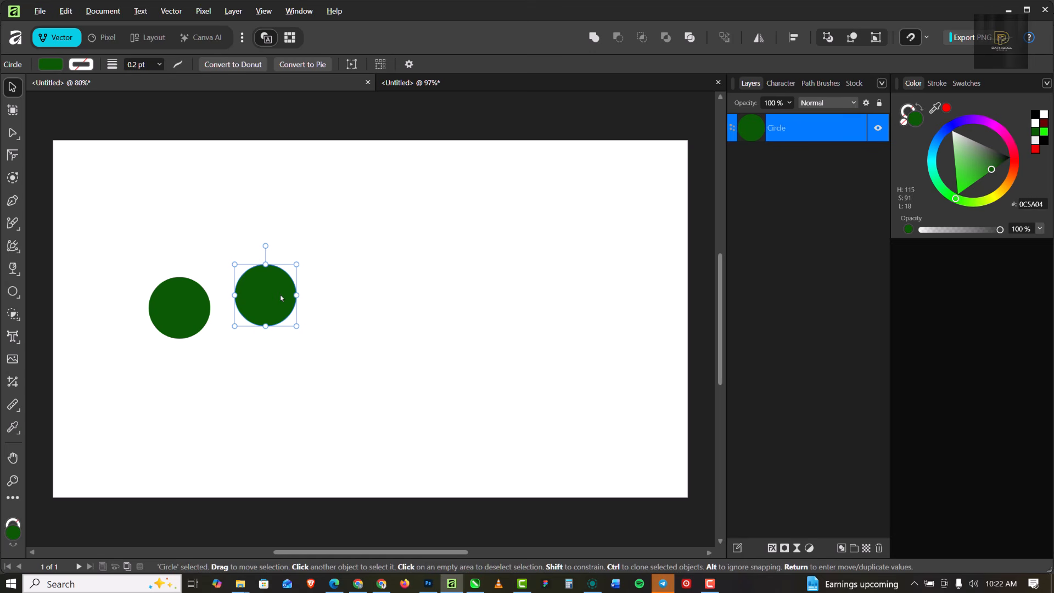
pyautogui.moveTo(281, 298); pyautogui.dragTo(270, 337)
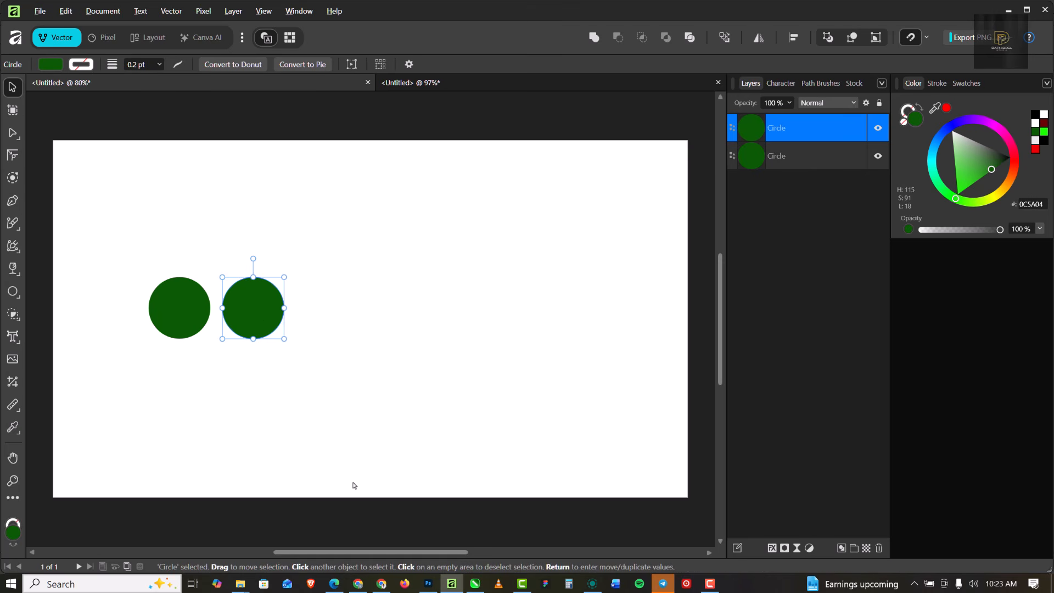
pyautogui.hotkey('ctrl', 'z')
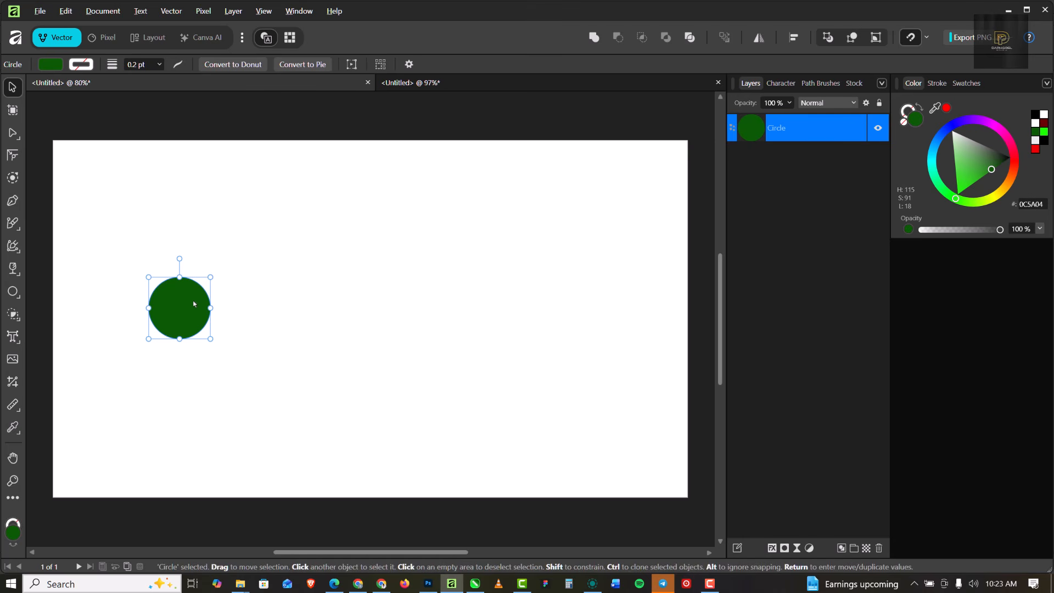
# Clone the circle level to its right and repeat the duplication four times to form an evenly spaced row of six.
pyautogui.moveTo(183, 300); pyautogui.dragTo(259, 299)
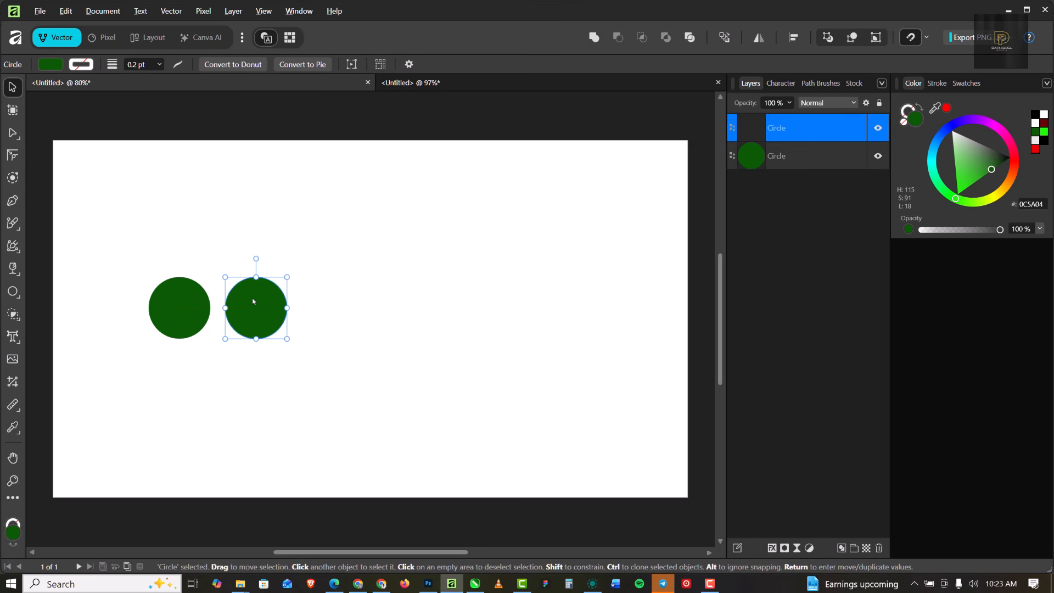
pyautogui.hotkey('ctrl', 'j')
pyautogui.hotkey('ctrl', 'j')
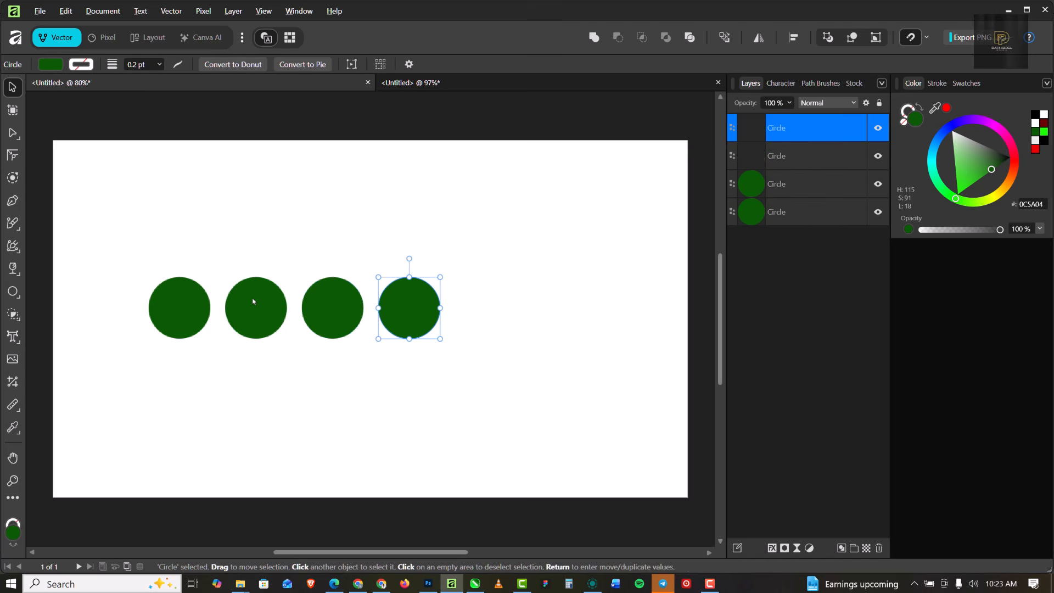
pyautogui.hotkey('ctrl', 'j')
pyautogui.hotkey('ctrl', 'j')
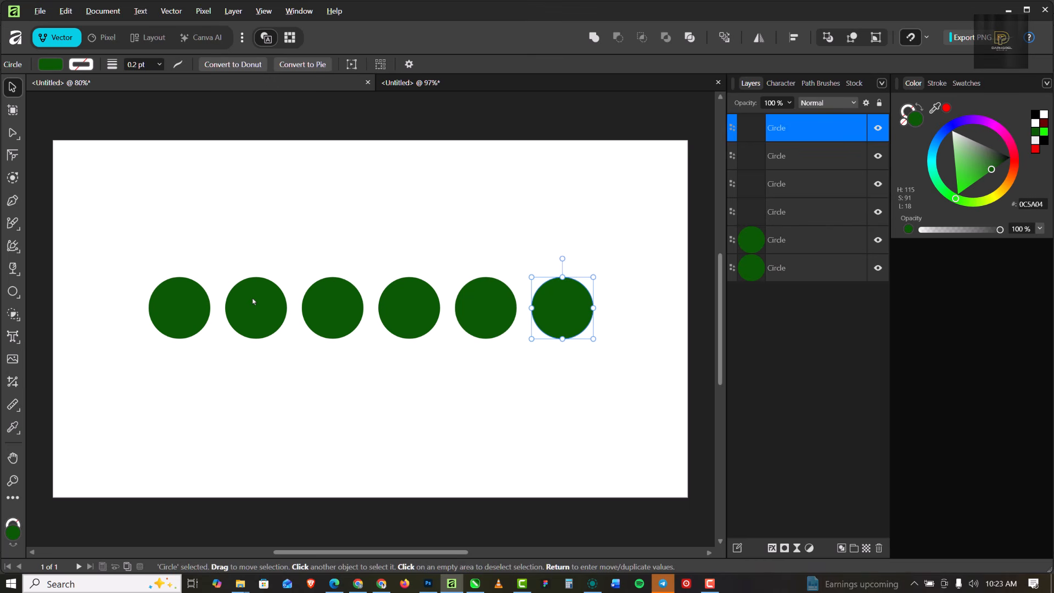
# Clone the whole row of six circles straight below and repeat the duplication once to add another row.
pyautogui.moveTo(122, 247); pyautogui.dragTo(591, 357)
pyautogui.moveTo(566, 324); pyautogui.dragTo(567, 386)
pyautogui.hotkey('ctrl', 'j')
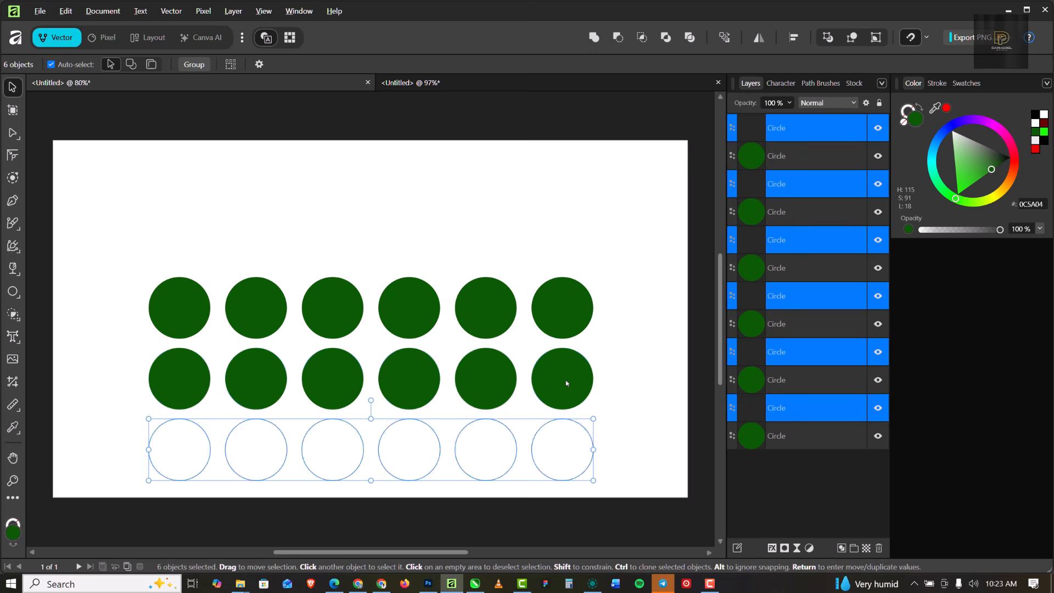
# Clone the original row of six circles straight above and repeat the duplication once for a further row.
pyautogui.moveTo(140, 248); pyautogui.dragTo(667, 327)
pyautogui.moveTo(574, 317); pyautogui.dragTo(580, 250)
pyautogui.hotkey('ctrl', 'j')
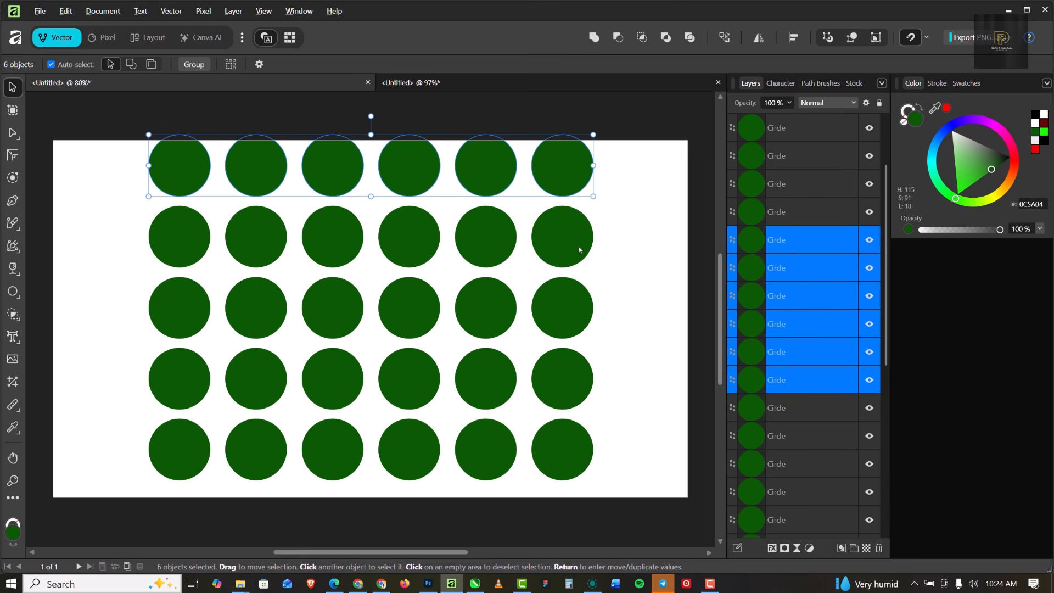
# Undo all the duplicated rows and copies until only the original circle remains.
pyautogui.hotkey('ctrl', 'z')
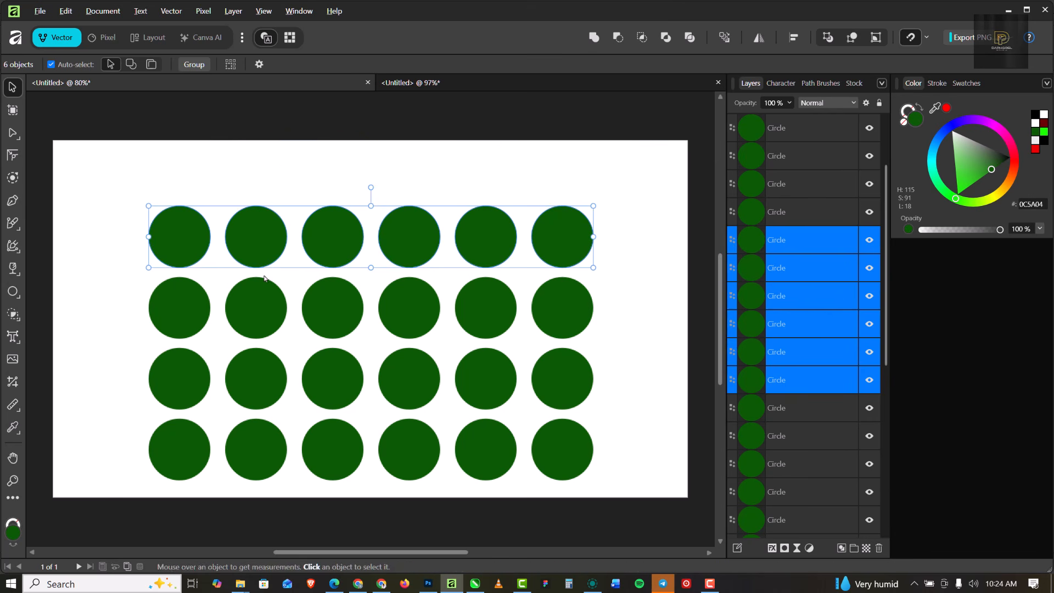
pyautogui.hotkey('ctrl', 'z')
pyautogui.hotkey('ctrl', 'z')
pyautogui.hotkey('ctrl', 'z')
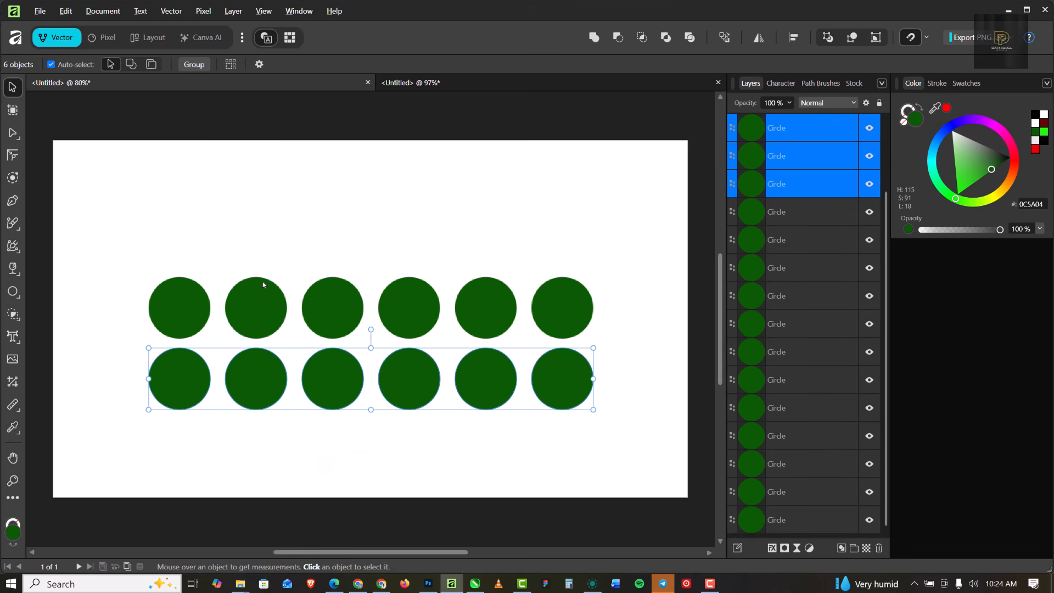
pyautogui.hotkey('ctrl', 'z')
pyautogui.hotkey('ctrl', 'z')
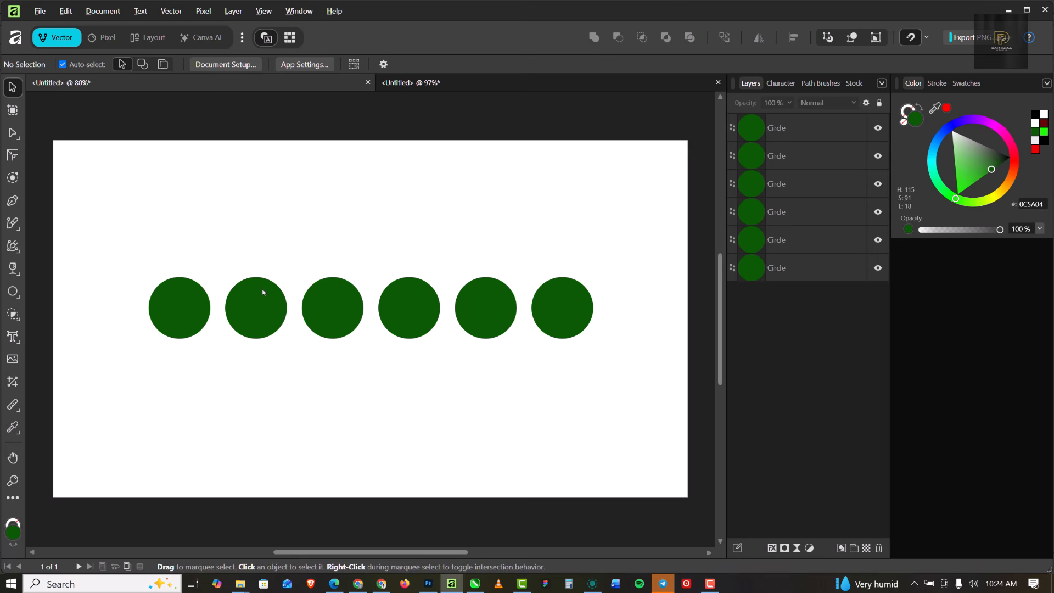
pyautogui.hotkey('ctrl', 'z')
pyautogui.hotkey('ctrl', 'z')
pyautogui.hotkey('ctrl', 'z')
pyautogui.hotkey('ctrl', 'z')
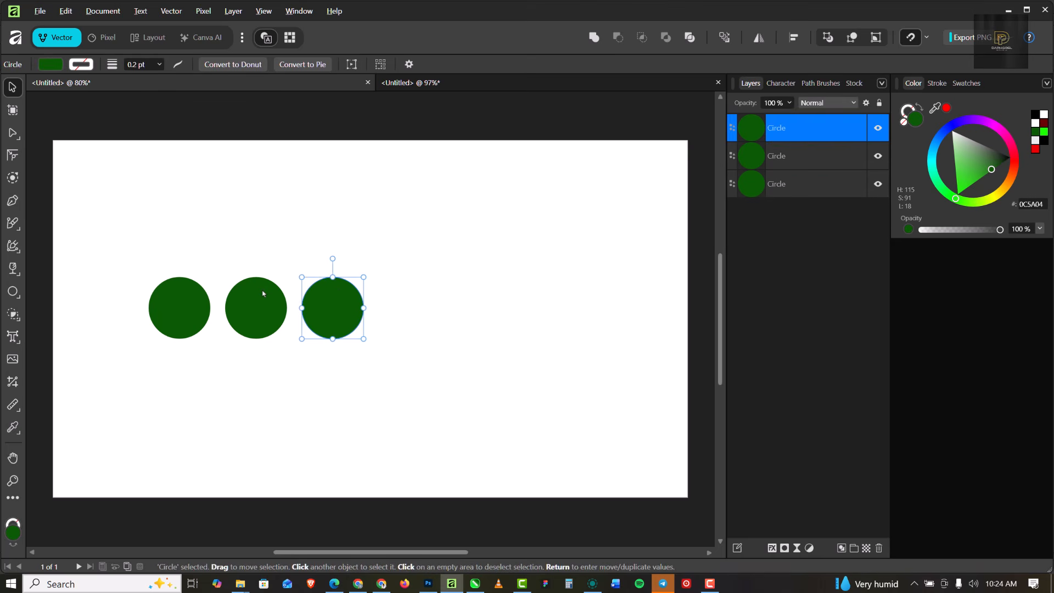
pyautogui.hotkey('ctrl', 'z')
pyautogui.hotkey('ctrl', 'z')
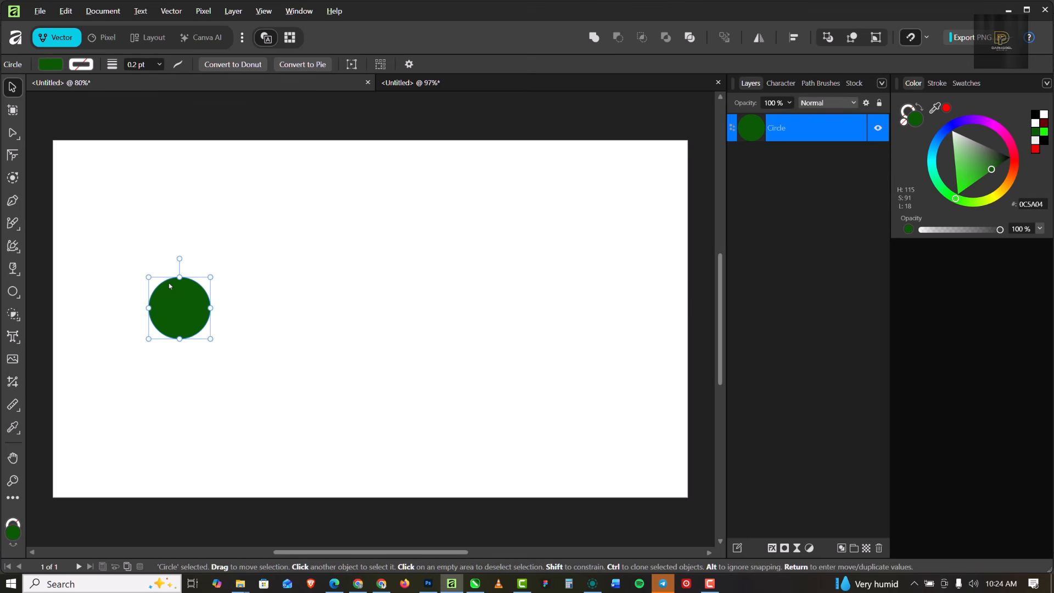
pyautogui.hotkey('ctrl', 'z')
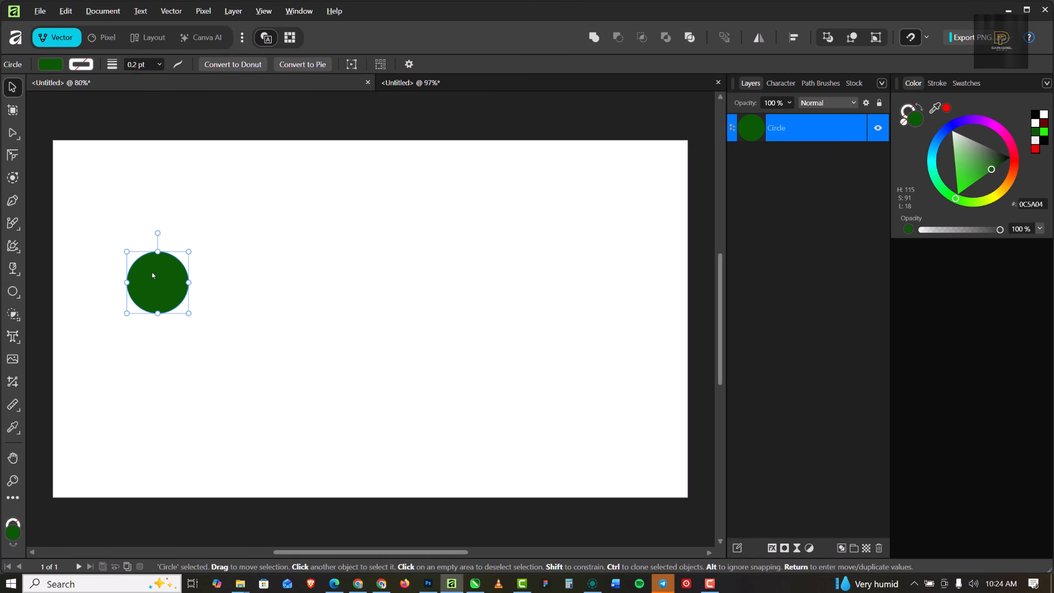
# Clone the circle to its right, shrink the copy, and repeat the duplication four times for a row of progressively smaller circles.
pyautogui.moveTo(156, 275); pyautogui.dragTo(255, 263)
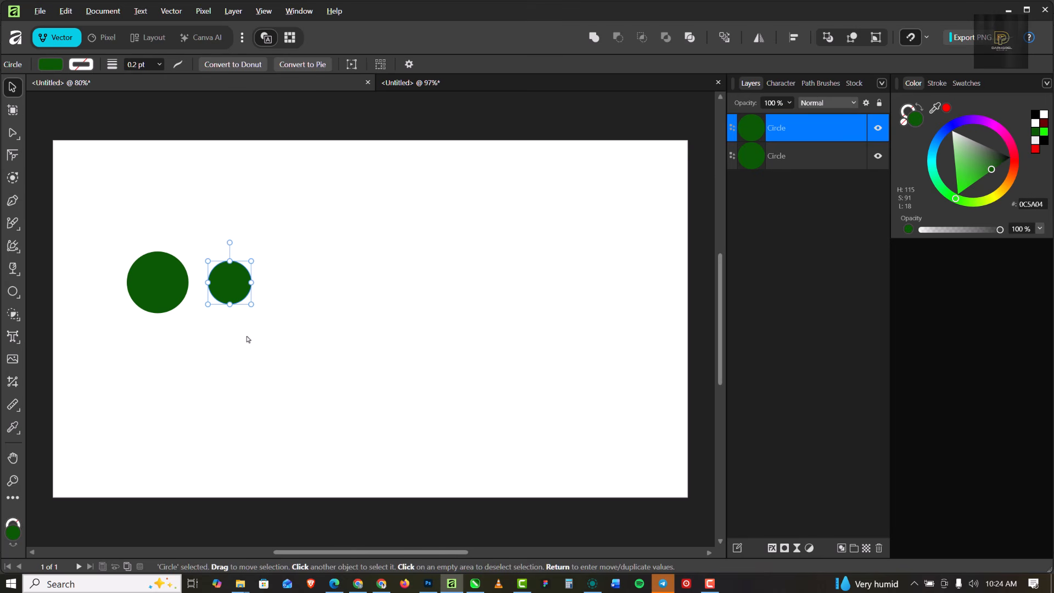
pyautogui.hotkey('ctrl', 'j')
pyautogui.hotkey('ctrl', 'j')
pyautogui.hotkey('ctrl', 'j')
pyautogui.hotkey('ctrl', 'j')
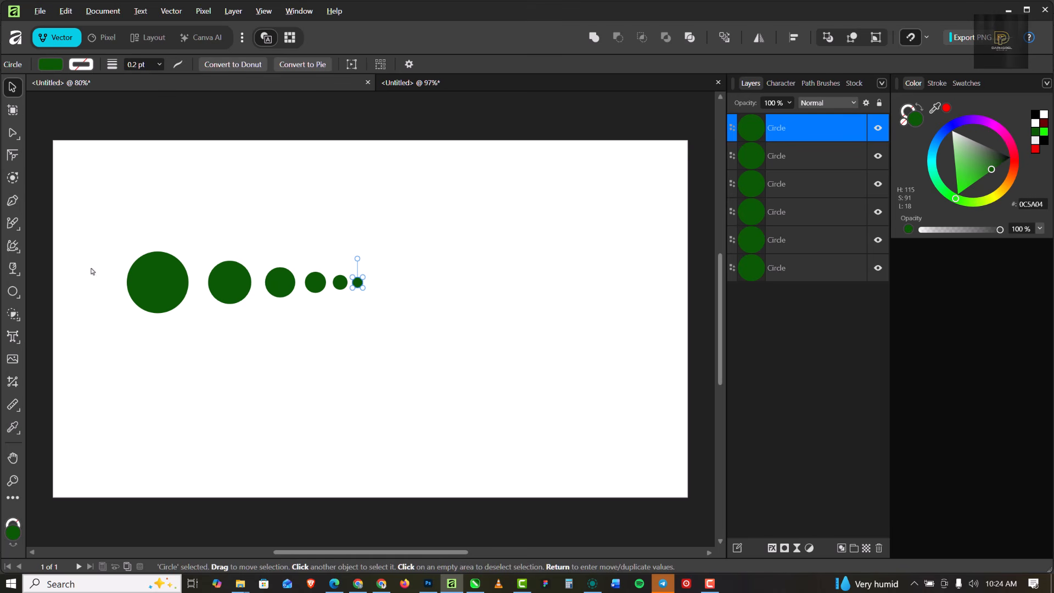
# Undo the progressively smaller circle copies until only the original circle remains.
pyautogui.hotkey('ctrl', 'z')
pyautogui.hotkey('ctrl', 'z')
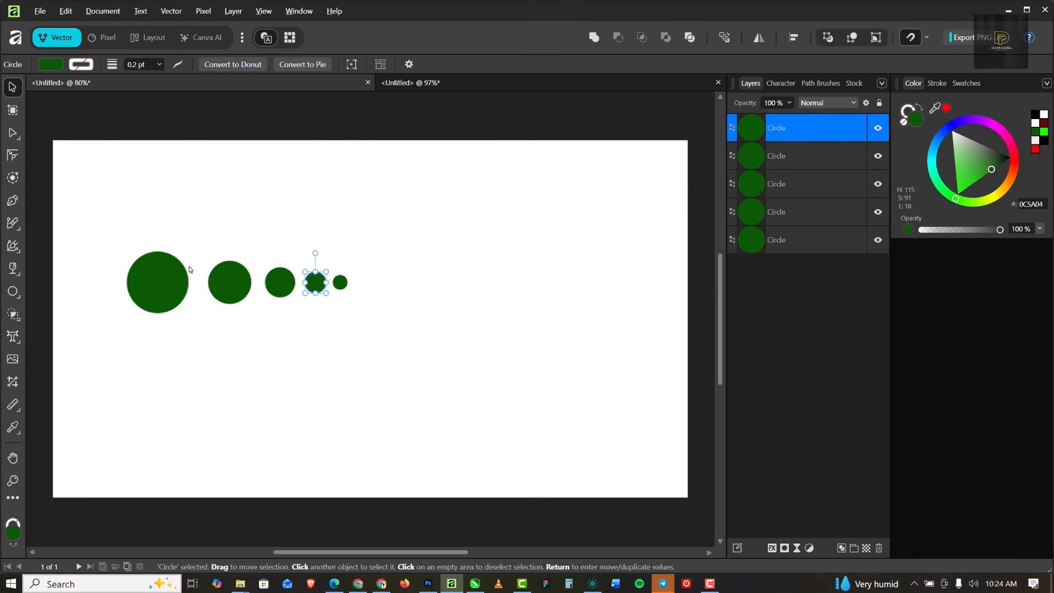
pyautogui.hotkey('ctrl', 'z')
pyautogui.hotkey('ctrl', 'z')
pyautogui.hotkey('ctrl', 'z')
pyautogui.hotkey('ctrl', 'z')
pyautogui.hotkey('ctrl', 'z')
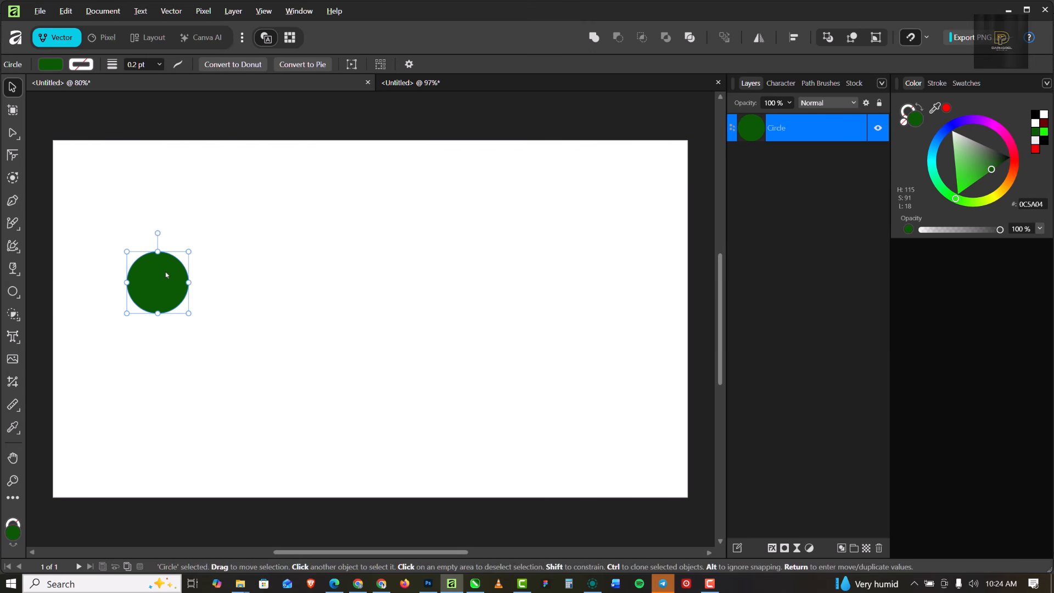
# Clone the circle to its right, shrink the copy slightly about its centre, and repeat the duplication four times.
pyautogui.moveTo(182, 280); pyautogui.dragTo(240, 281)
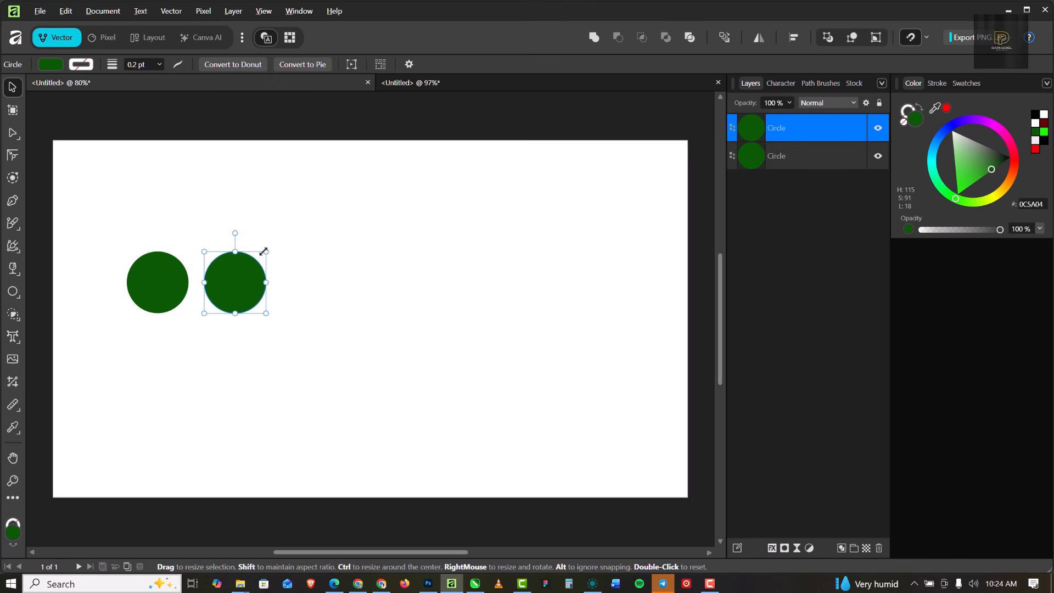
pyautogui.moveTo(264, 251); pyautogui.dragTo(261, 256)
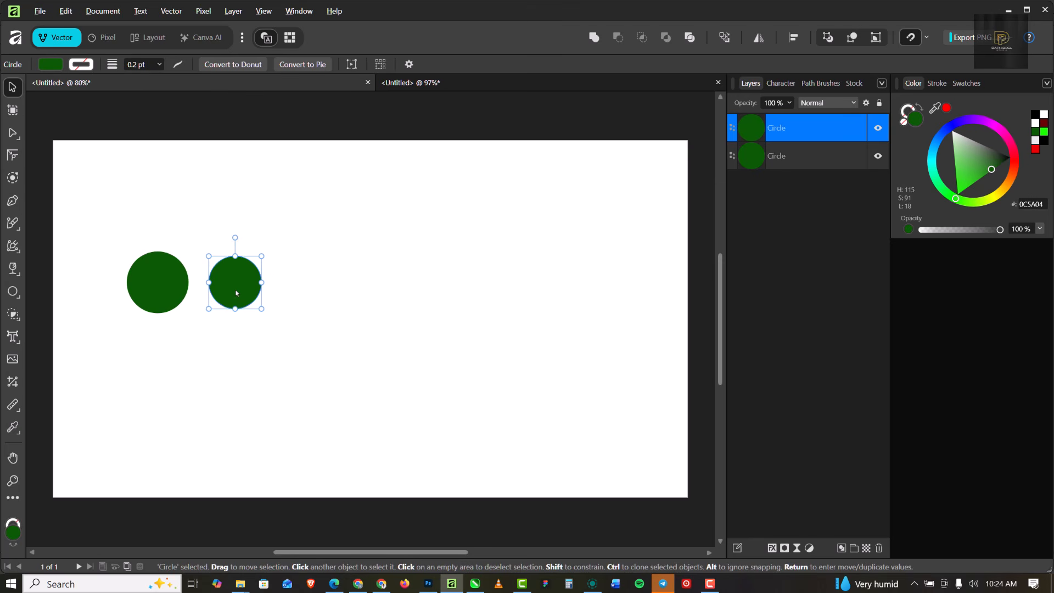
pyautogui.hotkey('ctrl', 'j')
pyautogui.hotkey('ctrl', 'j')
pyautogui.hotkey('ctrl', 'j')
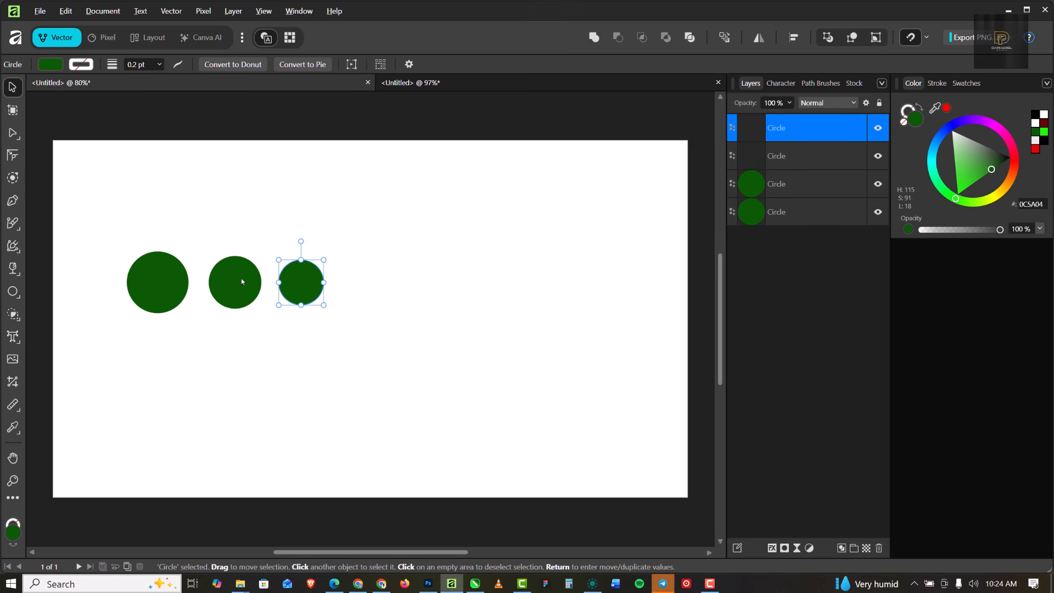
pyautogui.hotkey('ctrl', 'j')
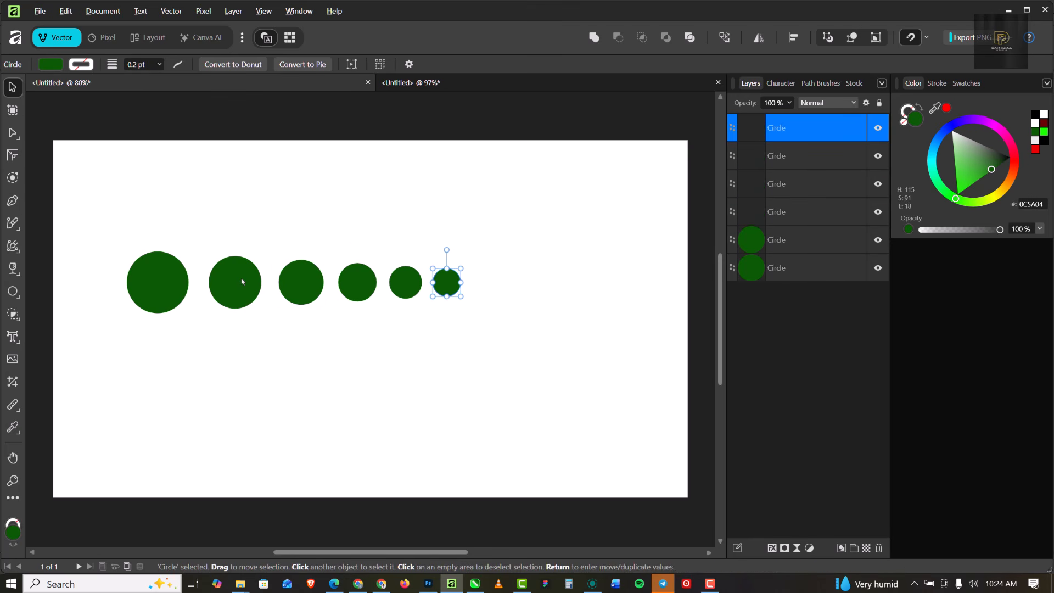
# Delete all six circles from the page.
pyautogui.moveTo(86, 221); pyautogui.dragTo(529, 336)
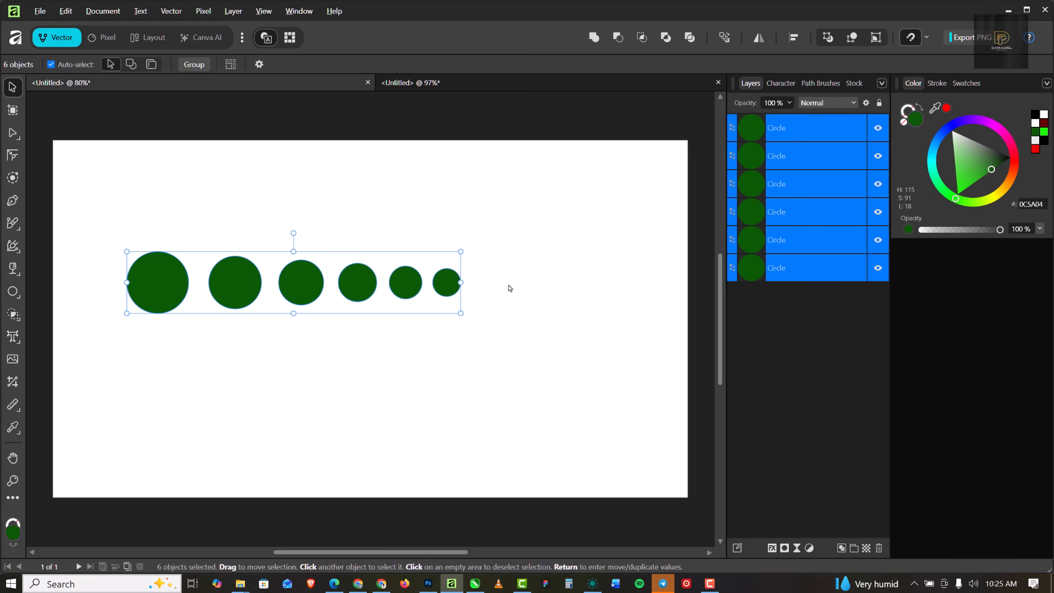
pyautogui.press('Delete')
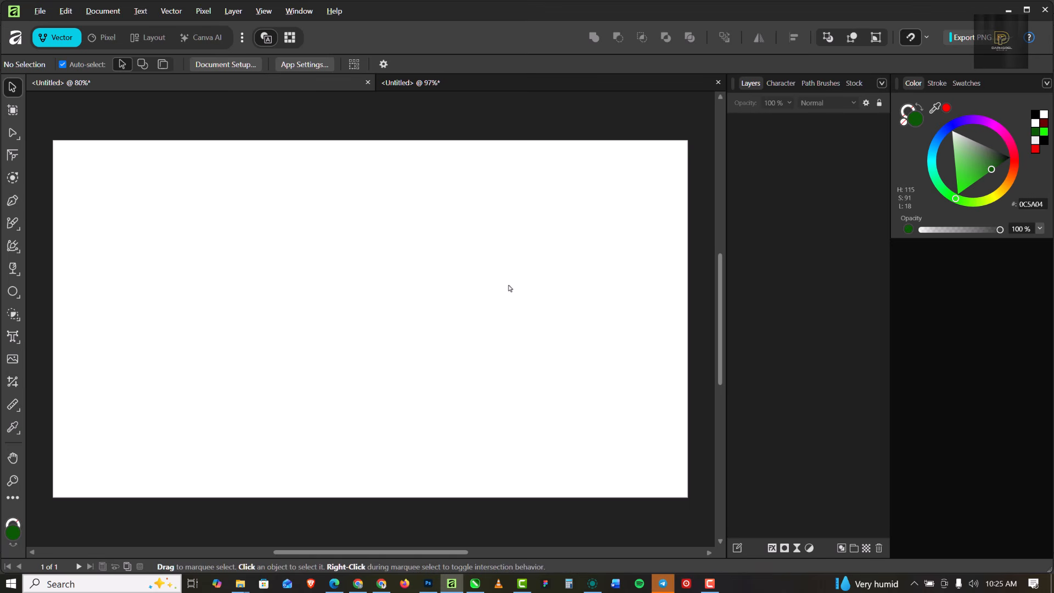
# Draw a small dark green triangle in the upper middle of the empty page.
pyautogui.click(20, 292)
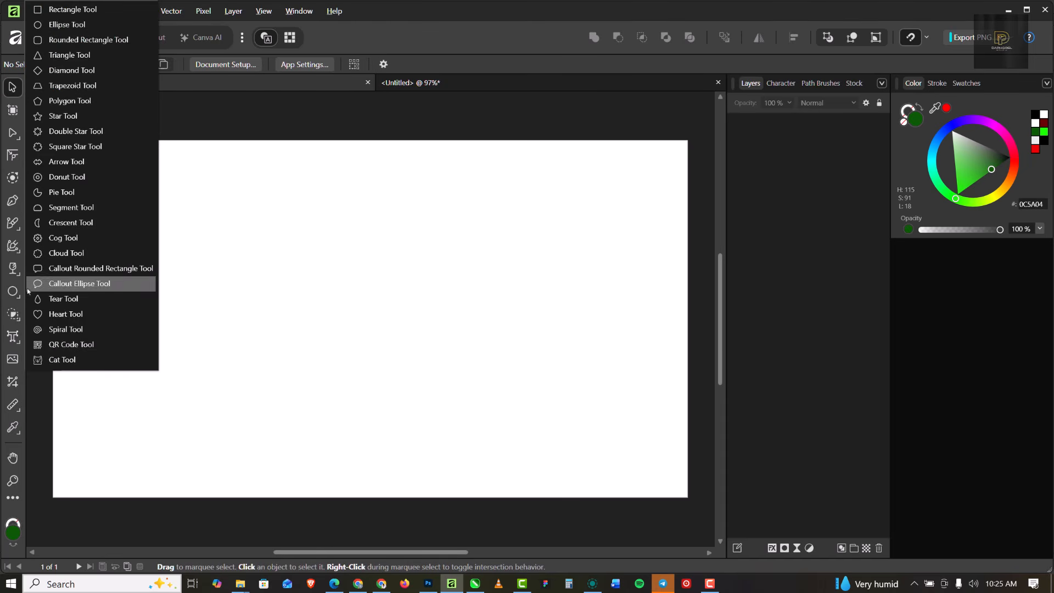
pyautogui.click(86, 56)
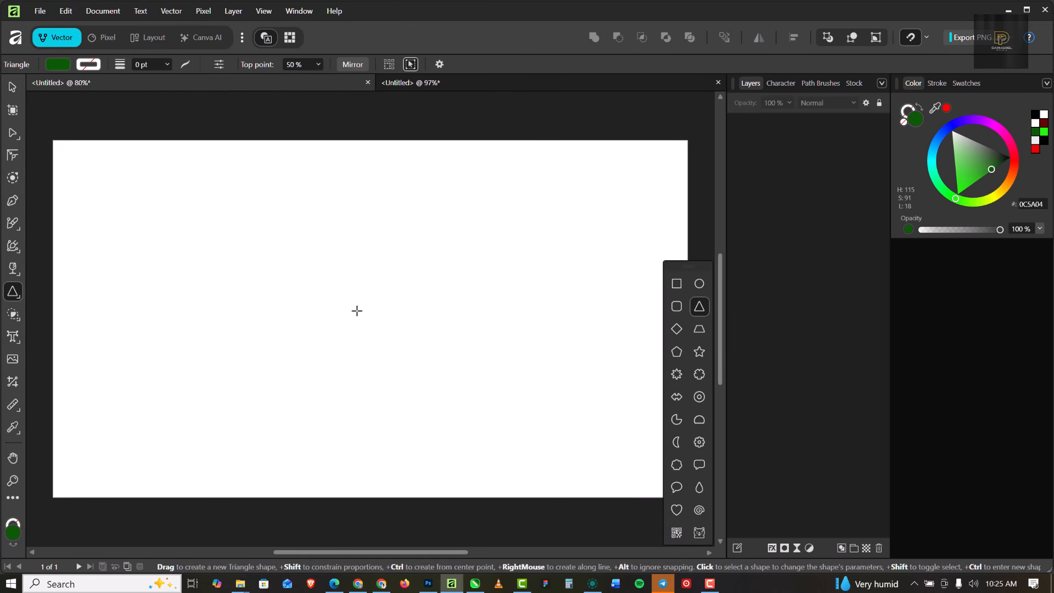
pyautogui.moveTo(358, 233); pyautogui.dragTo(394, 276)
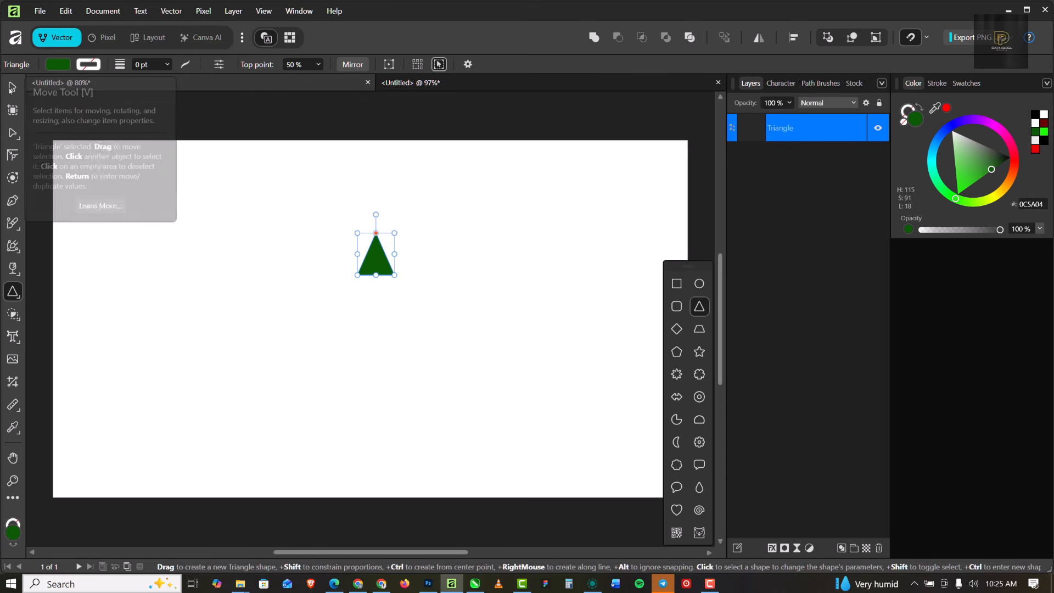
pyautogui.click(19, 86)
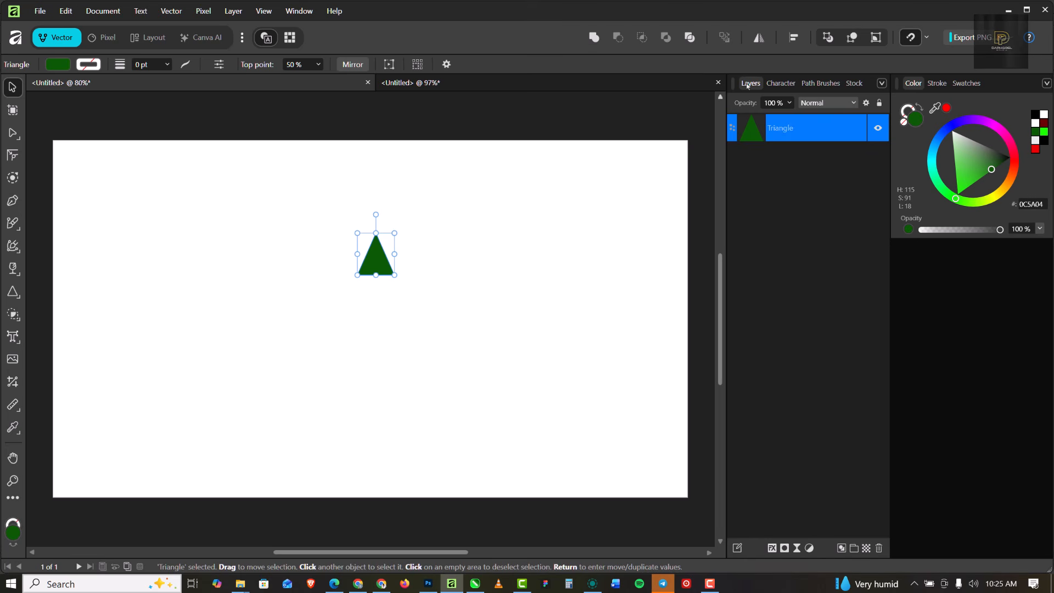
# Flip the triangle vertically so it points down and move it slightly upward.
pyautogui.click(760, 38)
pyautogui.click(763, 79)
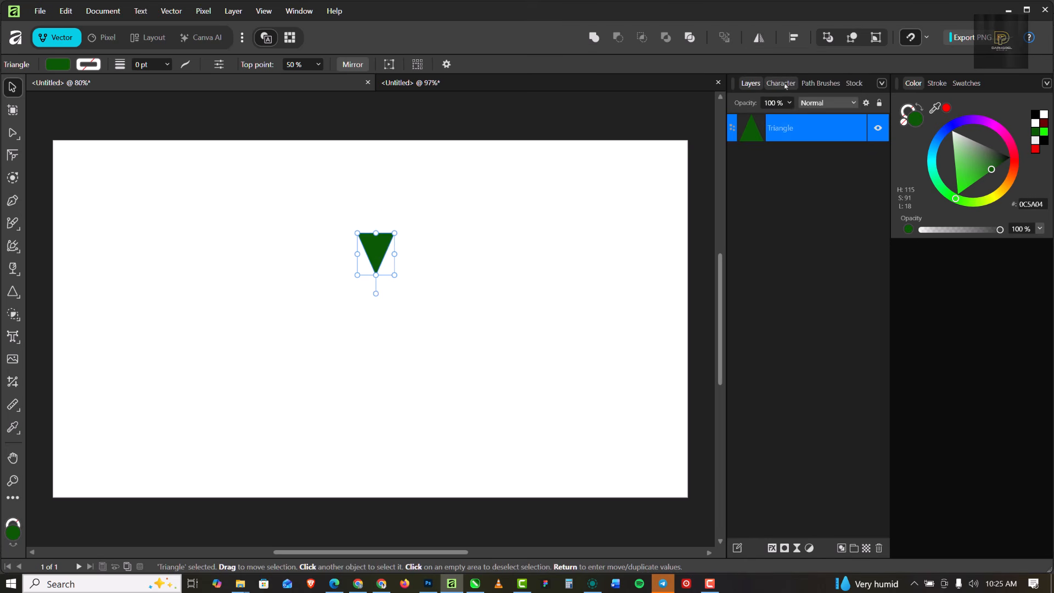
pyautogui.moveTo(379, 244); pyautogui.dragTo(380, 219)
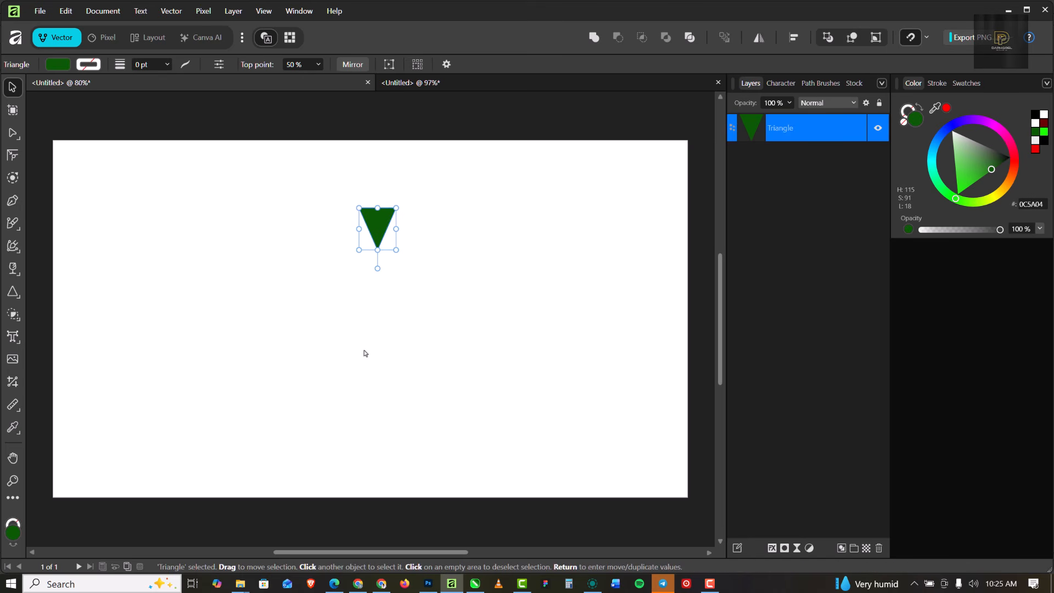
# Draw a small circle below the inverted triangle.
pyautogui.click(14, 289)
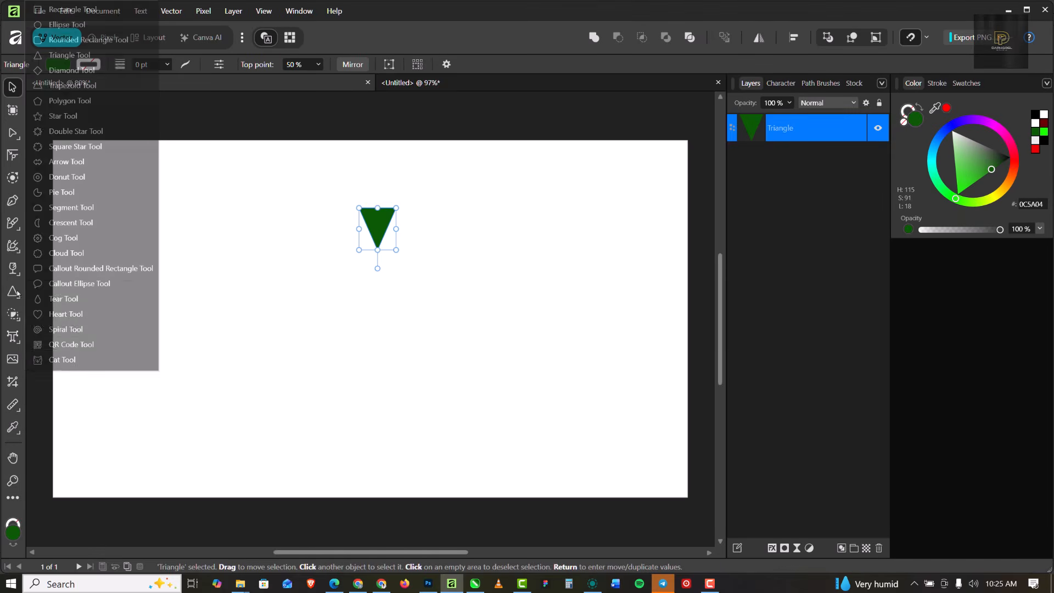
pyautogui.click(149, 24)
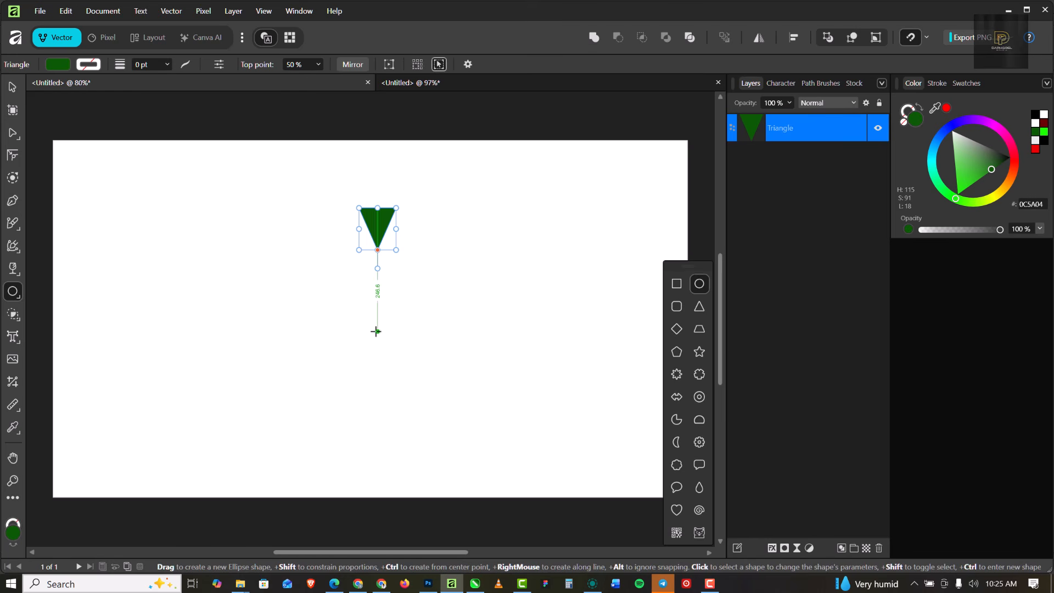
pyautogui.moveTo(378, 331); pyautogui.dragTo(412, 361)
pyautogui.click(13, 88)
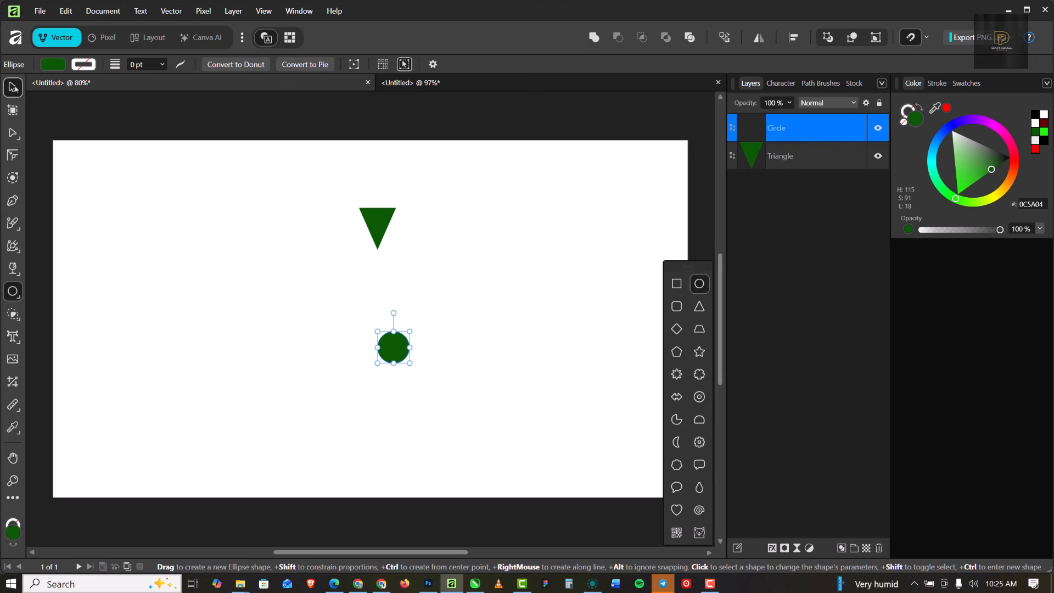
# Fill the circle with bright green 16FF00, then centre it under the triangle and shrink it to about half size.
pyautogui.click(1043, 133)
pyautogui.moveTo(399, 350); pyautogui.dragTo(385, 327)
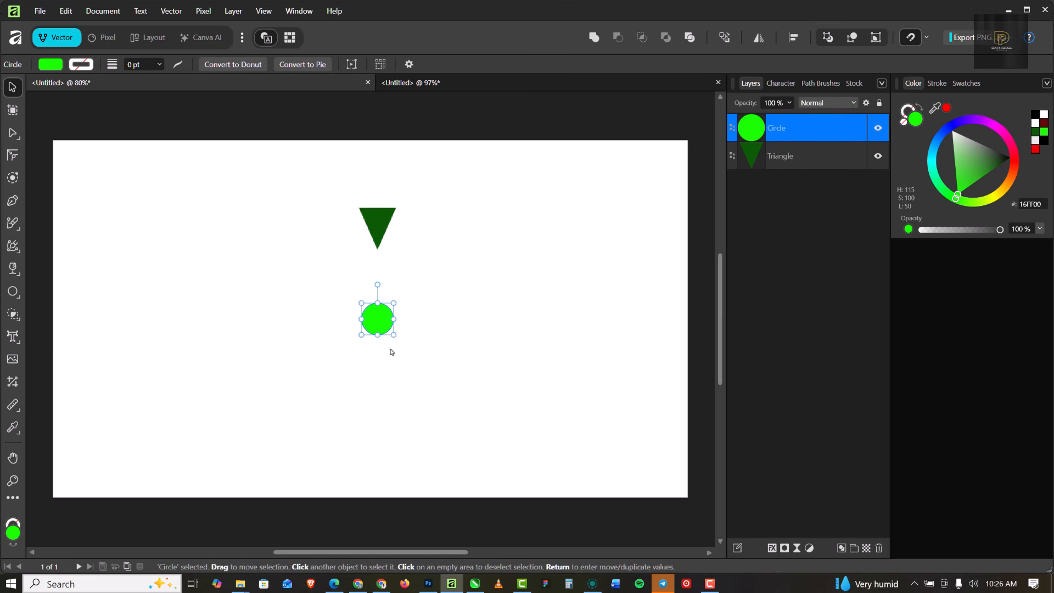
pyautogui.moveTo(396, 335); pyautogui.dragTo(386, 328)
# Stretch the triangle's tip downward to make it taller and move the green circle slightly closer to it.
pyautogui.click(379, 247)
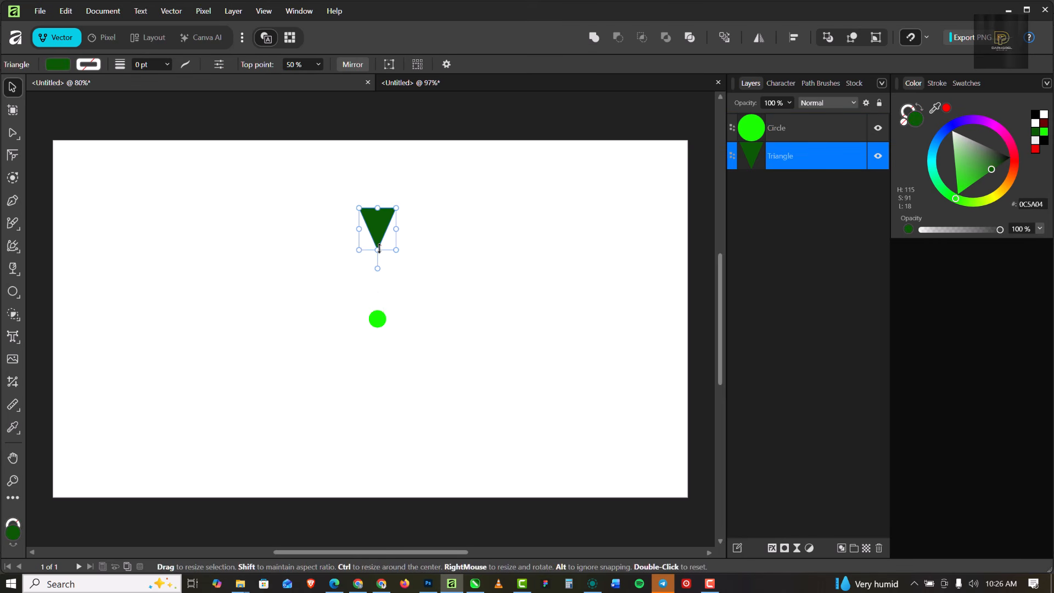
pyautogui.moveTo(379, 250); pyautogui.dragTo(378, 277)
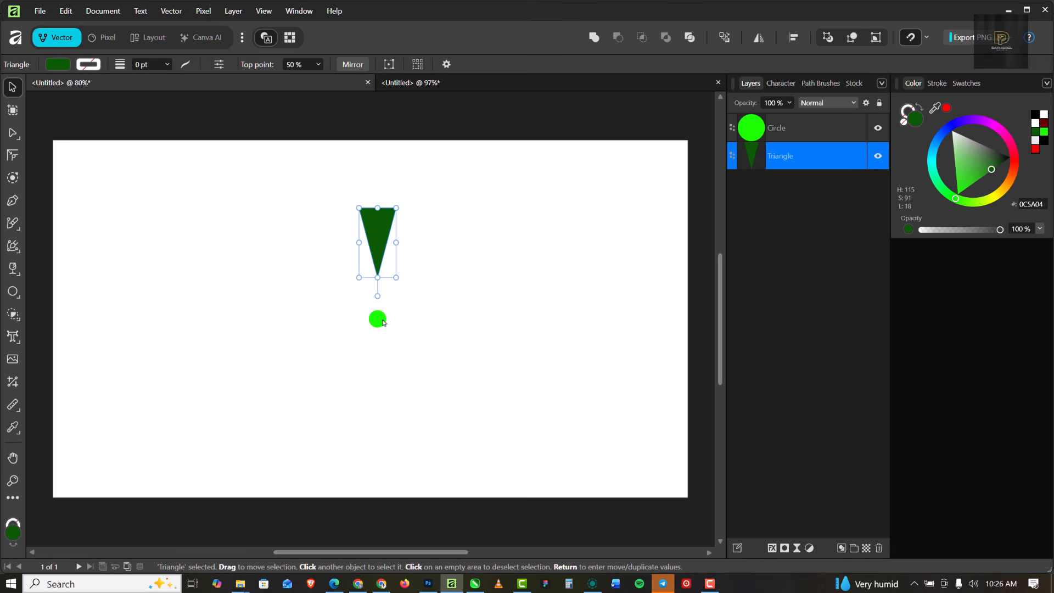
pyautogui.moveTo(378, 318); pyautogui.dragTo(379, 310)
pyautogui.click(463, 270)
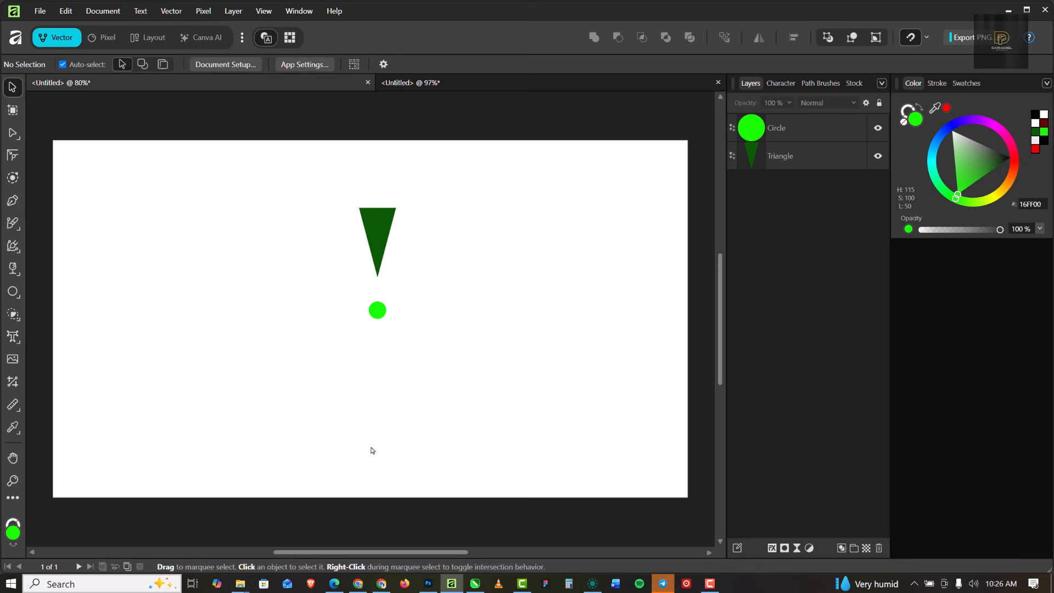
# Enable the transform origin for the triangle and move the origin to the centre of the green circle.
pyautogui.click(388, 226)
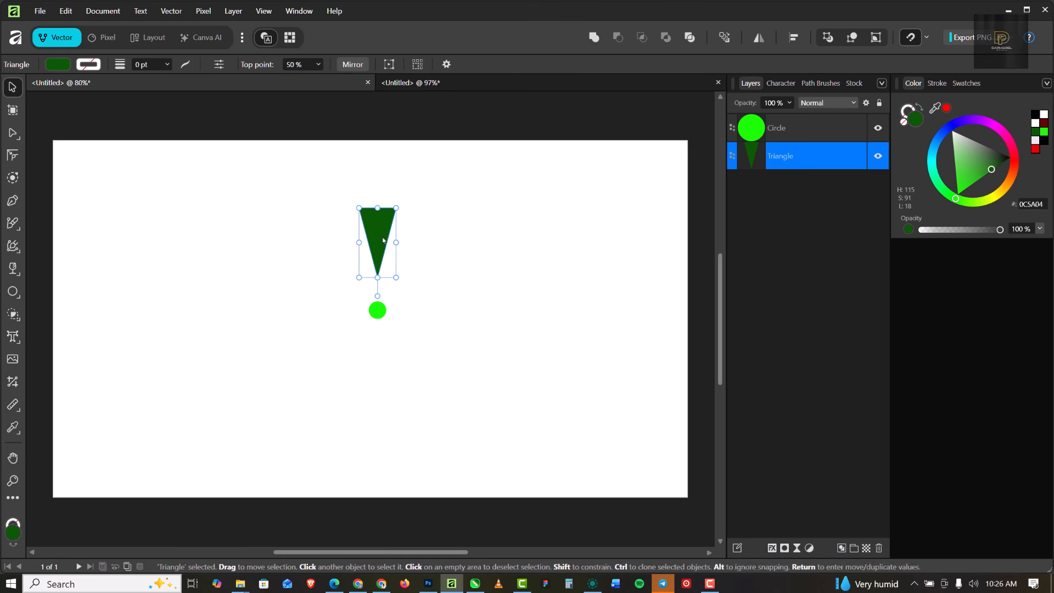
pyautogui.click(447, 65)
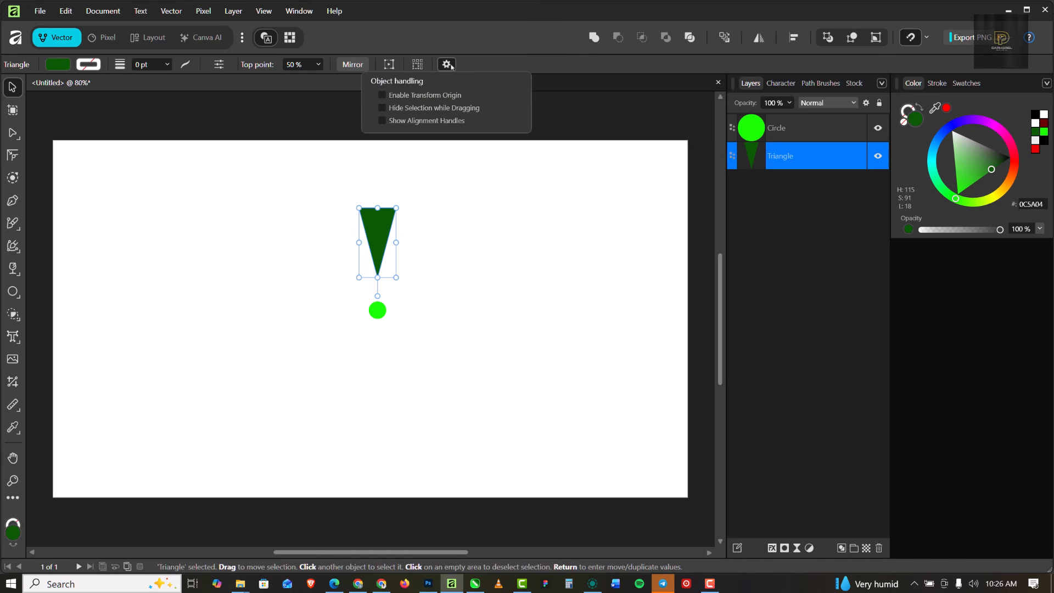
pyautogui.click(383, 96)
pyautogui.scroll(2, 379, 244)
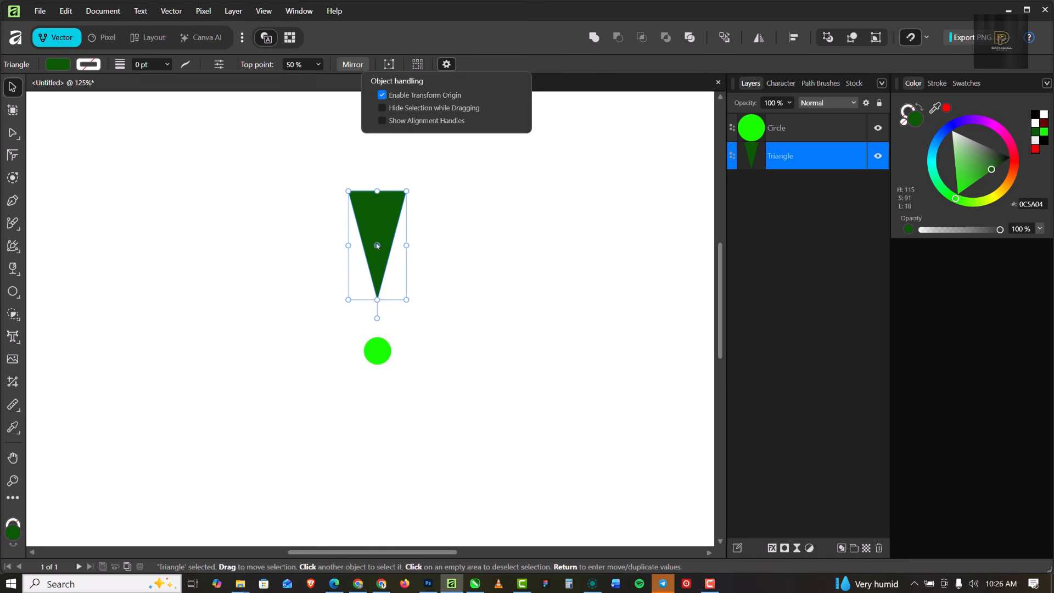
pyautogui.moveTo(378, 246); pyautogui.dragTo(378, 352)
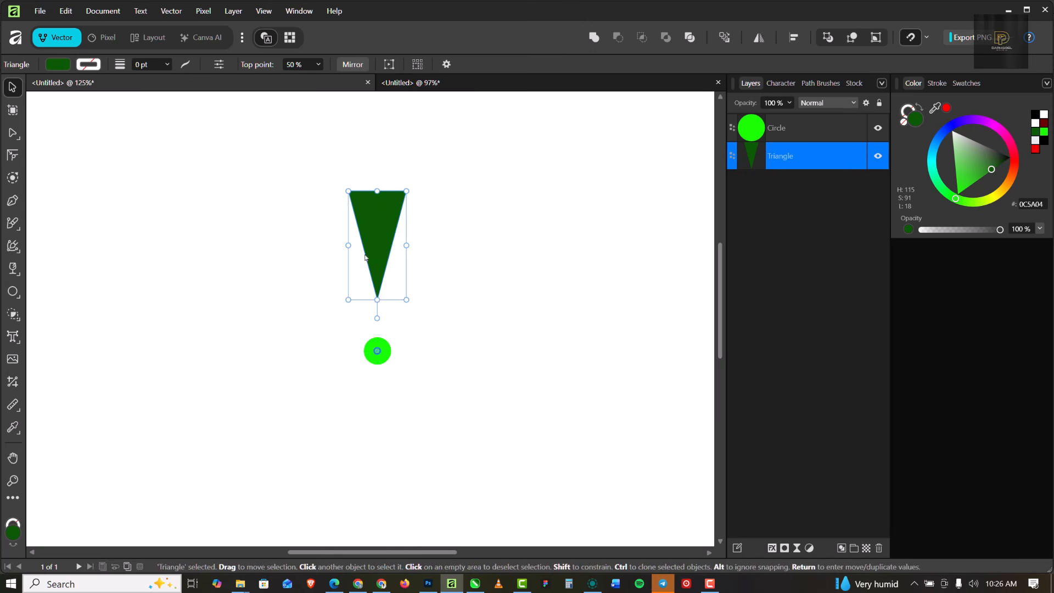
pyautogui.scroll(-2, 371, 258)
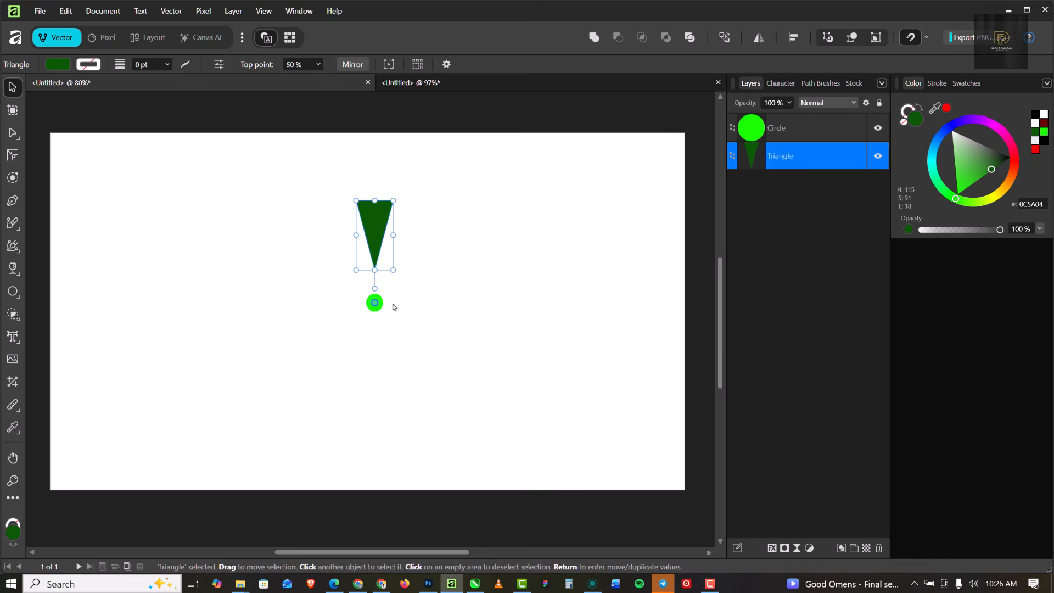
pyautogui.scroll(3, 374, 306)
pyautogui.hotkey('ctrl', '1')
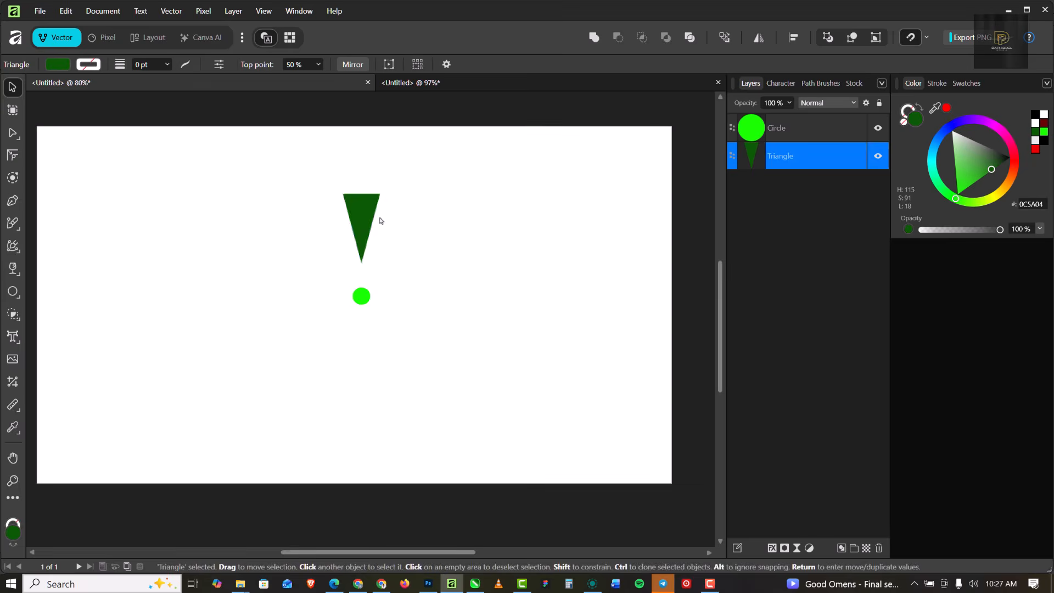
pyautogui.click(447, 65)
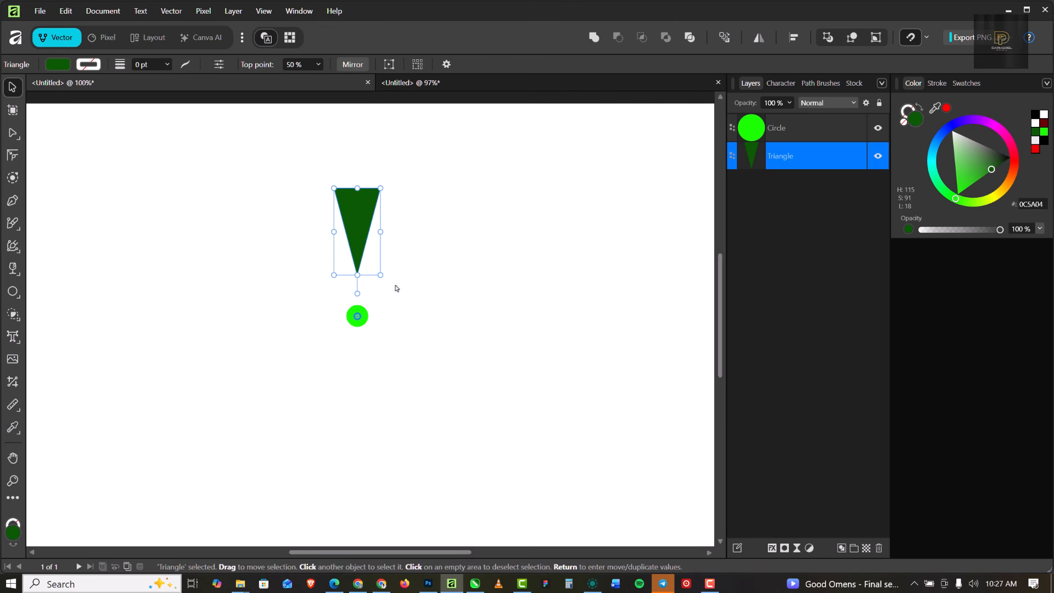
pyautogui.scroll(-1, 338, 227)
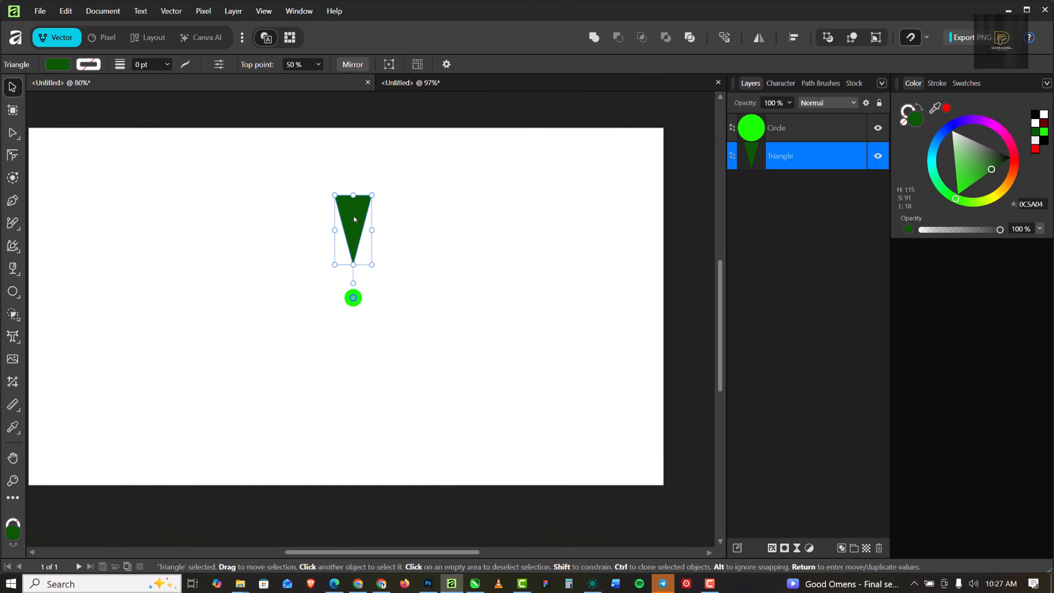
pyautogui.scroll(1, 353, 218)
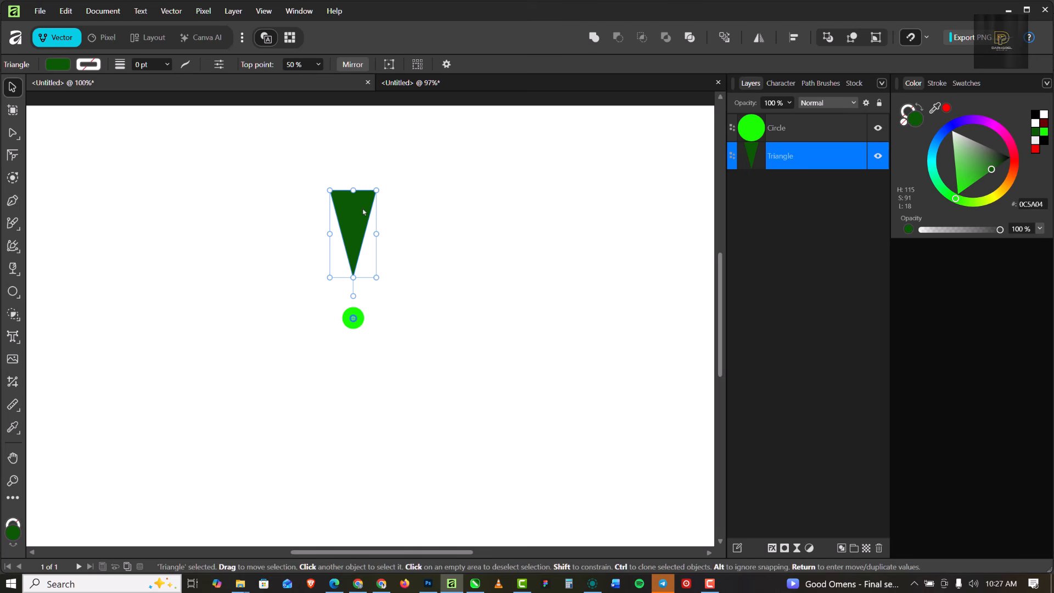
pyautogui.moveTo(364, 212); pyautogui.dragTo(459, 212)
pyautogui.hotkey('ctrl', 'z')
# Set the triangle to duplicate as 15 copies around the circle, each rotated by 360/15 degrees.
pyautogui.press('Return')
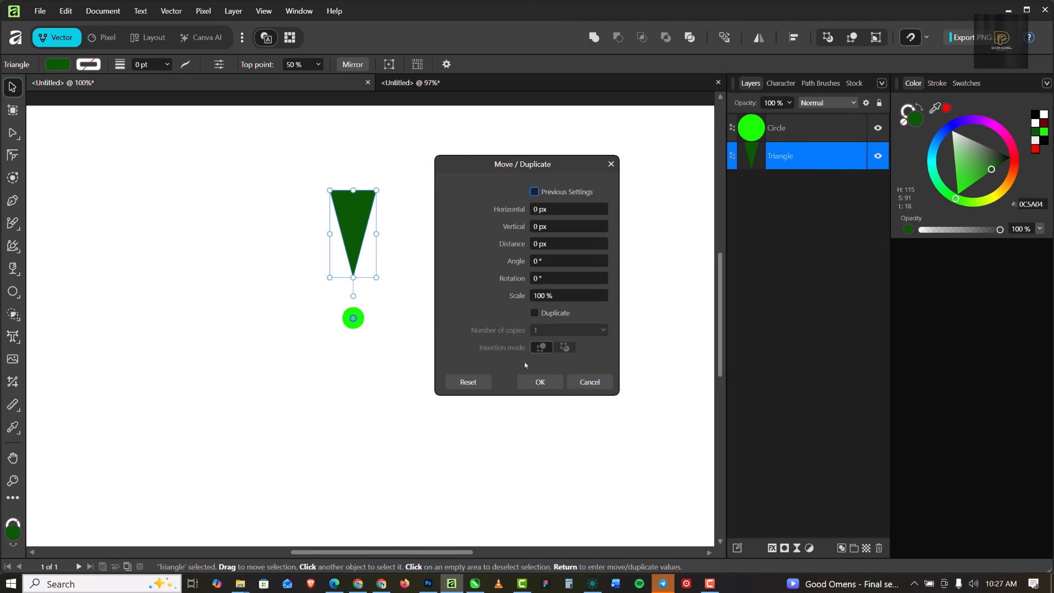
pyautogui.click(535, 313)
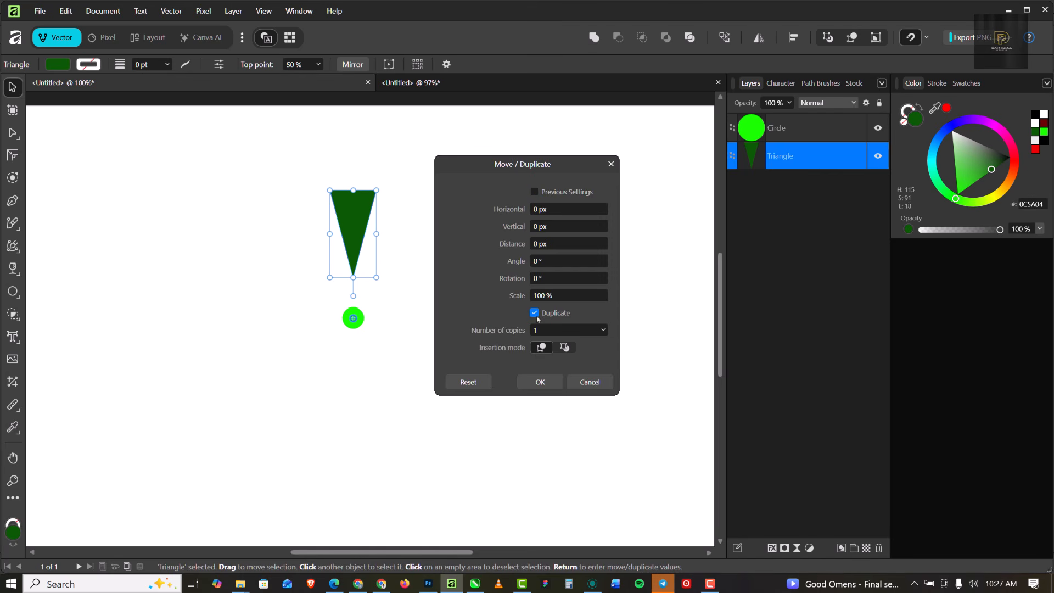
pyautogui.click(542, 332)
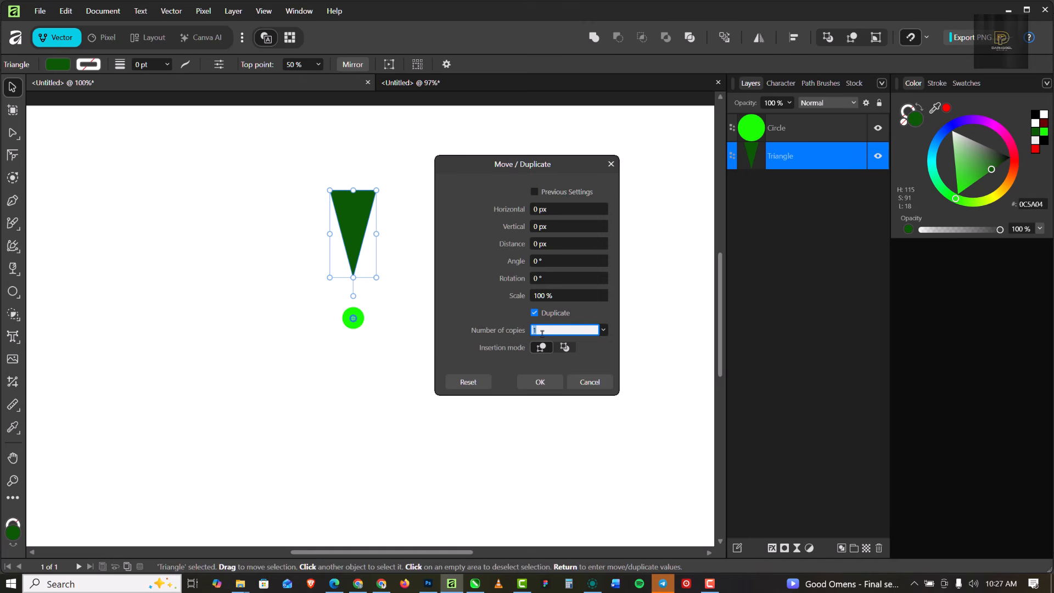
pyautogui.write('15')
pyautogui.click(547, 280)
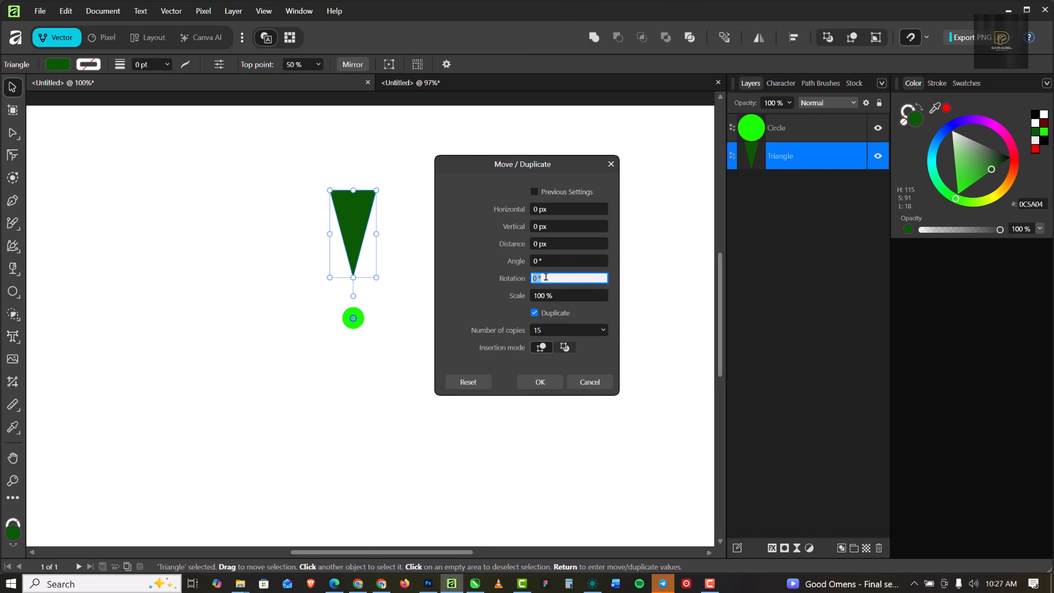
pyautogui.write('360')
pyautogui.write('15')
pyautogui.moveTo(560, 164); pyautogui.dragTo(648, 145)
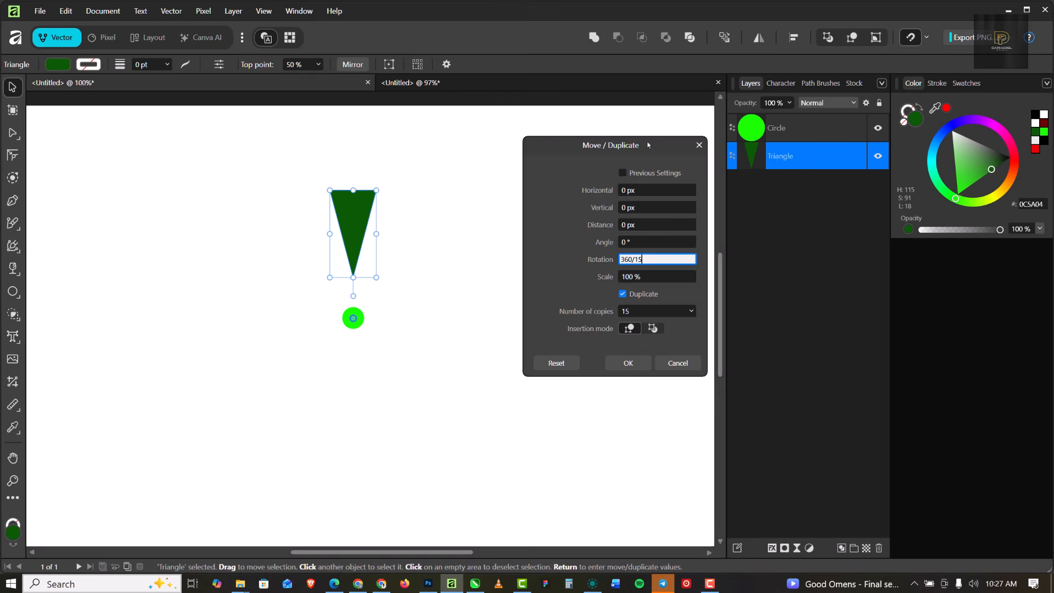
pyautogui.click(644, 194)
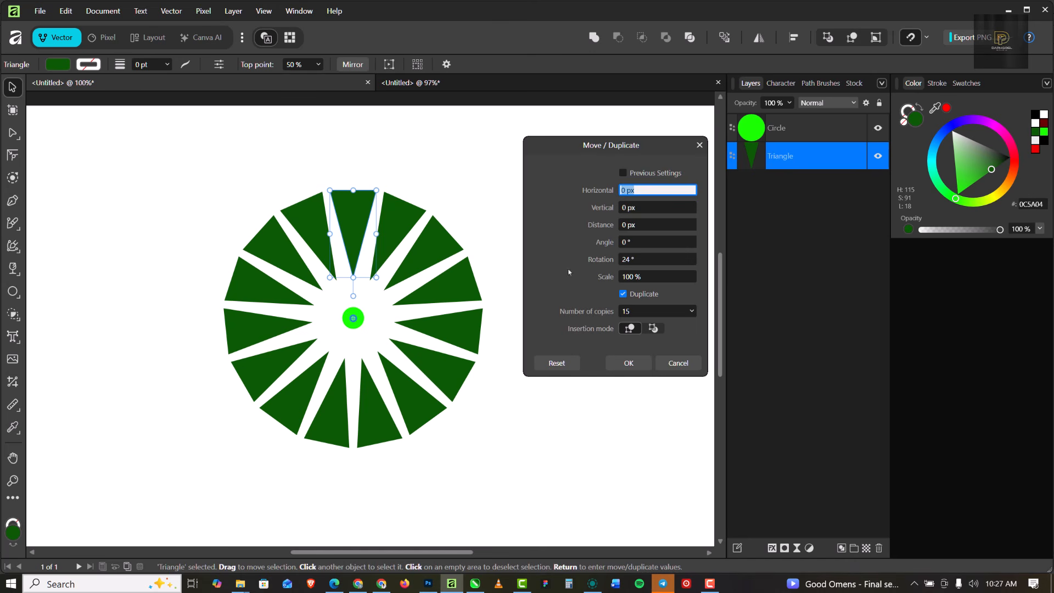
# Change the duplication to 10 copies rotated by 360/10 degrees each and apply it to the triangle.
pyautogui.click(640, 312)
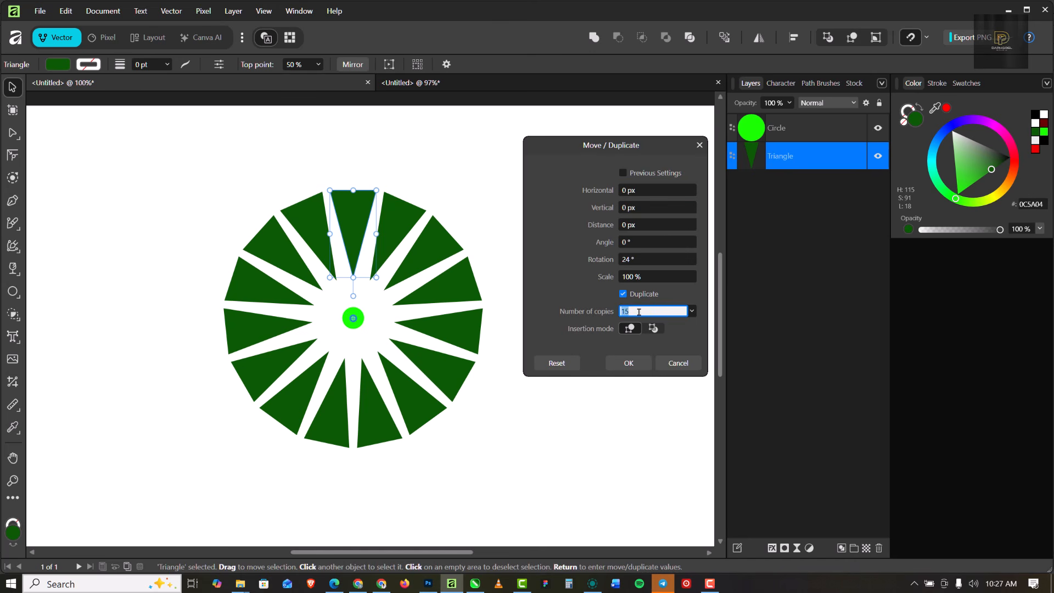
pyautogui.write('1')
pyautogui.click(641, 261)
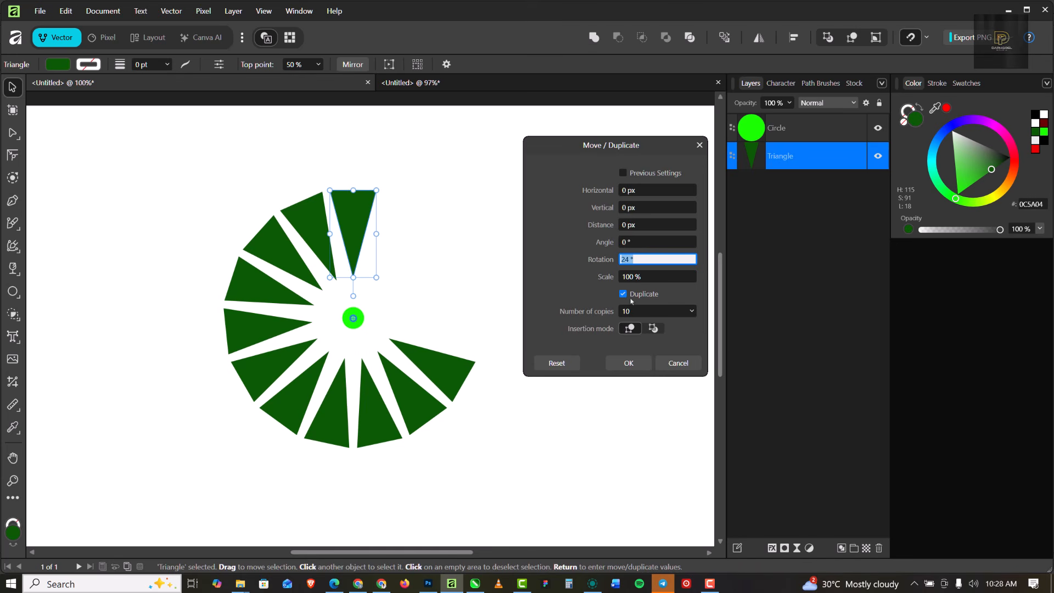
pyautogui.write('360/10')
pyautogui.click(666, 191)
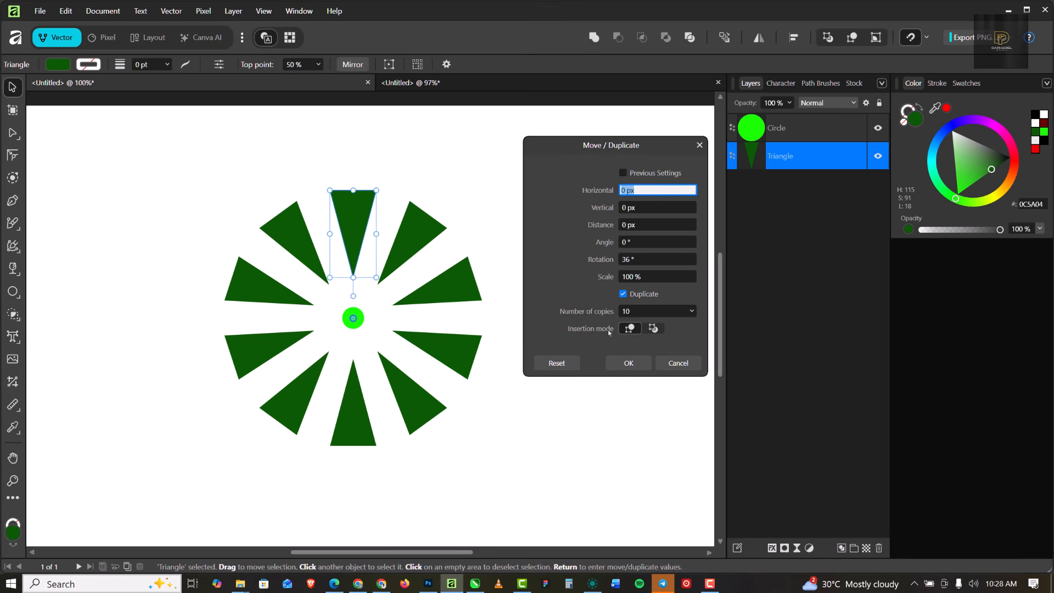
pyautogui.click(630, 364)
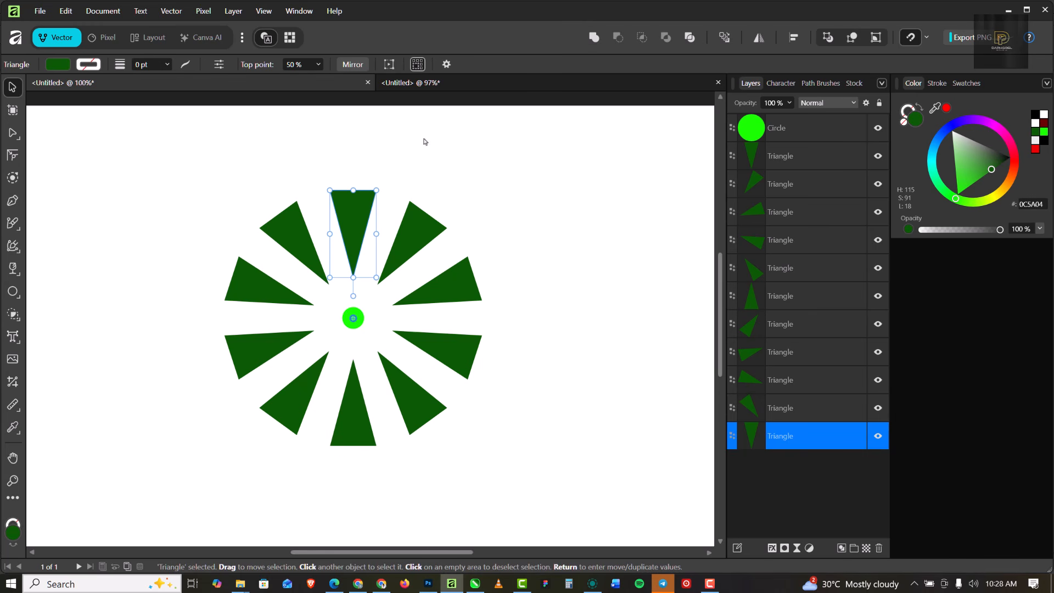
# Enable transforming objects separately, try stretching the single selected triangle's tip toward the circle, and undo the stretch.
pyautogui.click(418, 65)
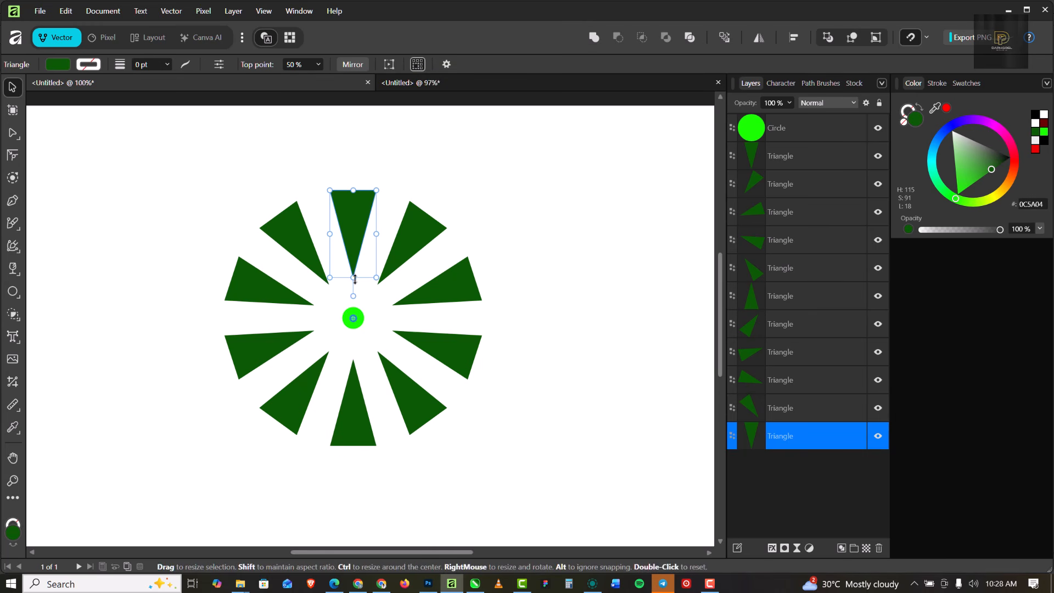
pyautogui.moveTo(355, 279); pyautogui.dragTo(358, 299)
pyautogui.hotkey('ctrl', 'z')
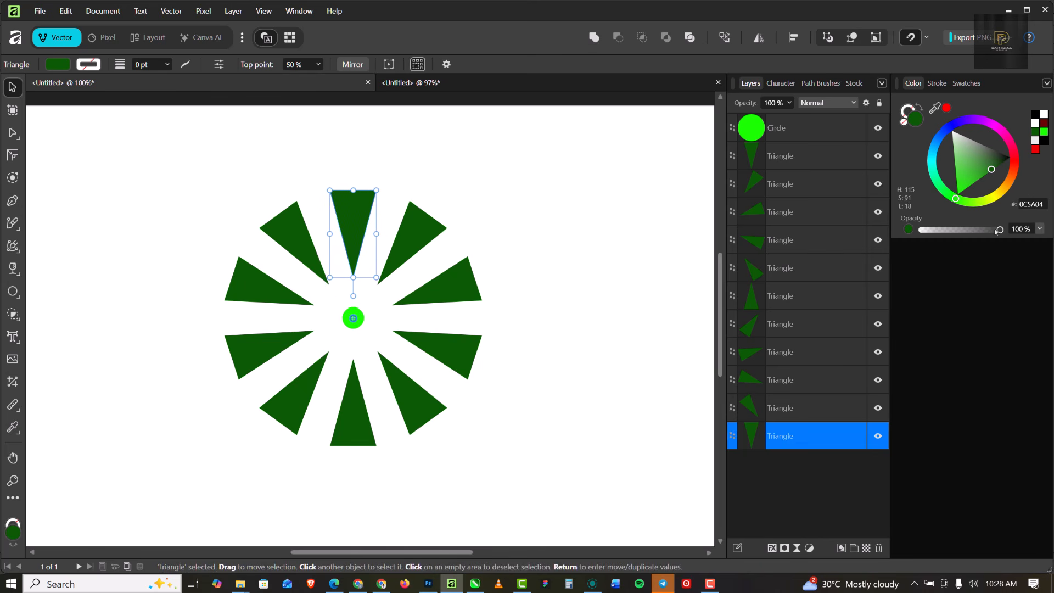
# Select all the triangles and enlarge them slightly, each individually, toward the green circle.
pyautogui.click(826, 164)
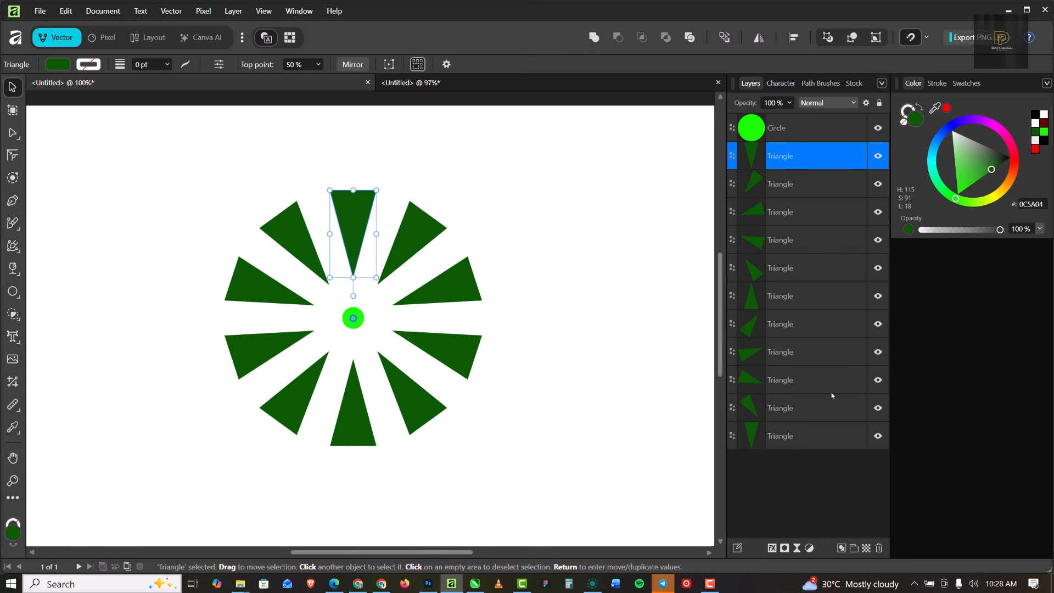
pyautogui.keyDown('shift'); pyautogui.click(812, 442); pyautogui.keyUp('shift')
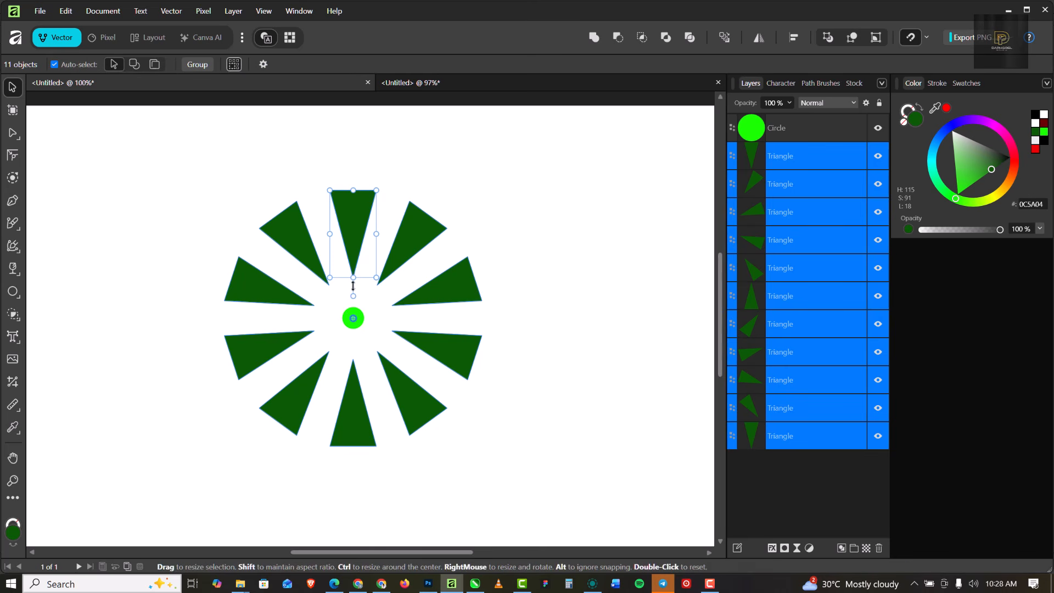
pyautogui.moveTo(353, 286); pyautogui.dragTo(376, 283)
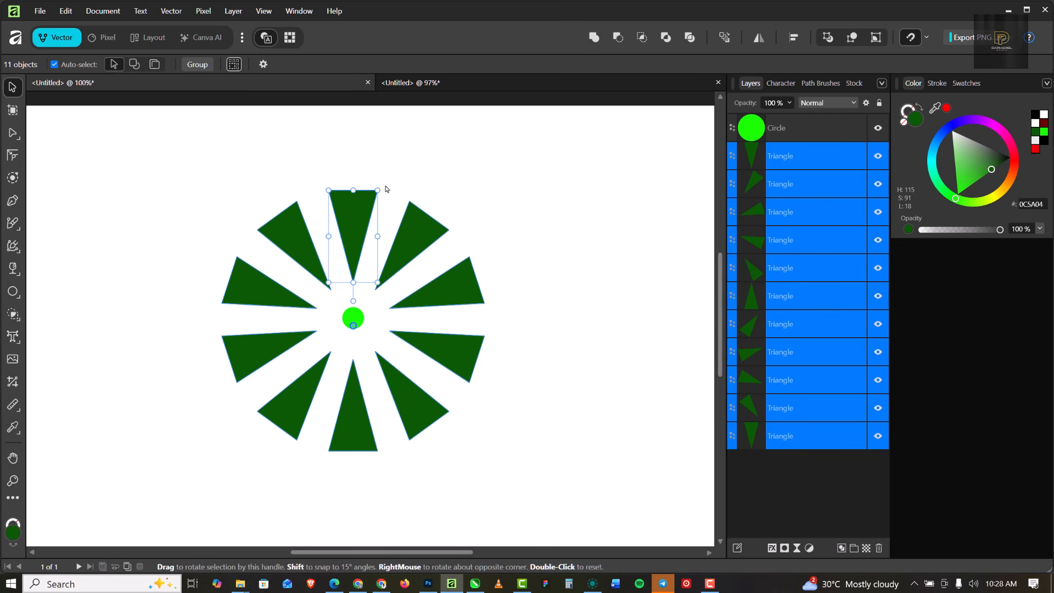
# Try rotating all the triangles individually and shifting one of them, and undo these changes.
pyautogui.moveTo(382, 183); pyautogui.dragTo(442, 178)
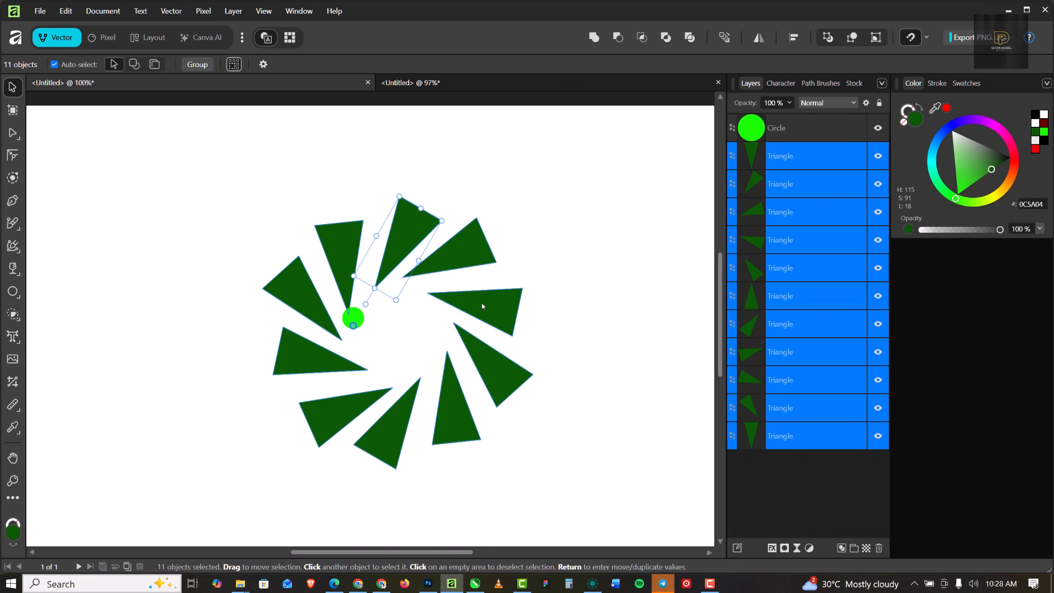
pyautogui.click(498, 313)
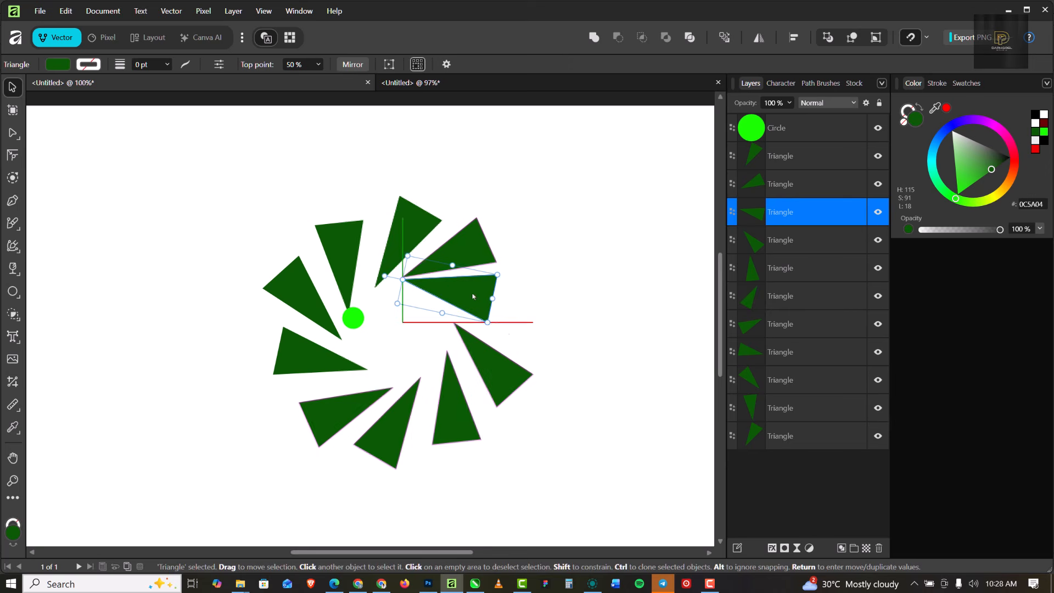
pyautogui.hotkey('ctrl', 'z')
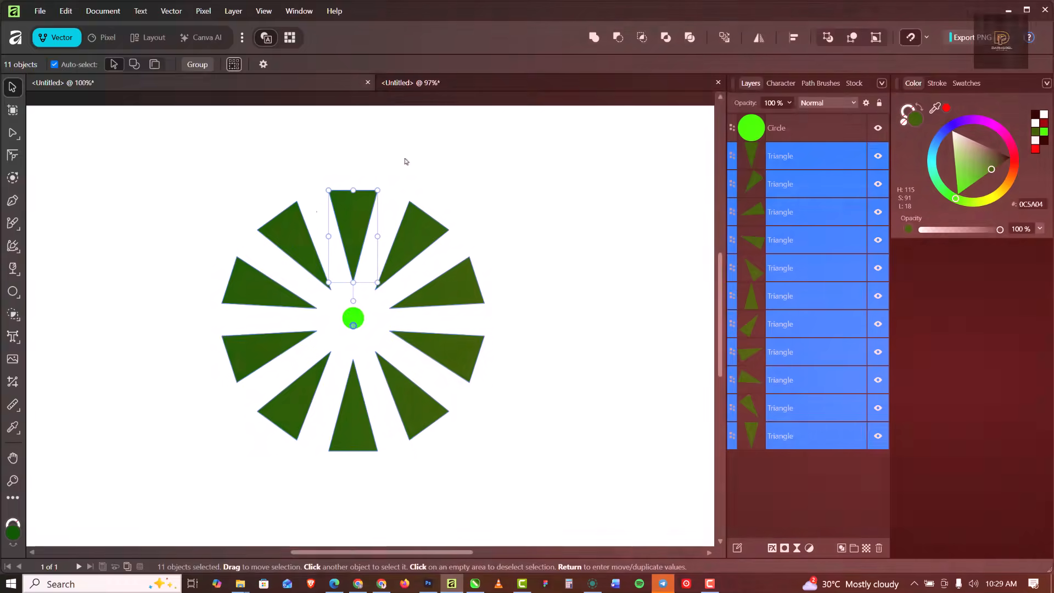
# Shrink all the triangles by pulling their inner tips away from the green circle.
pyautogui.click(537, 173)
pyautogui.scroll(-1, 491, 246)
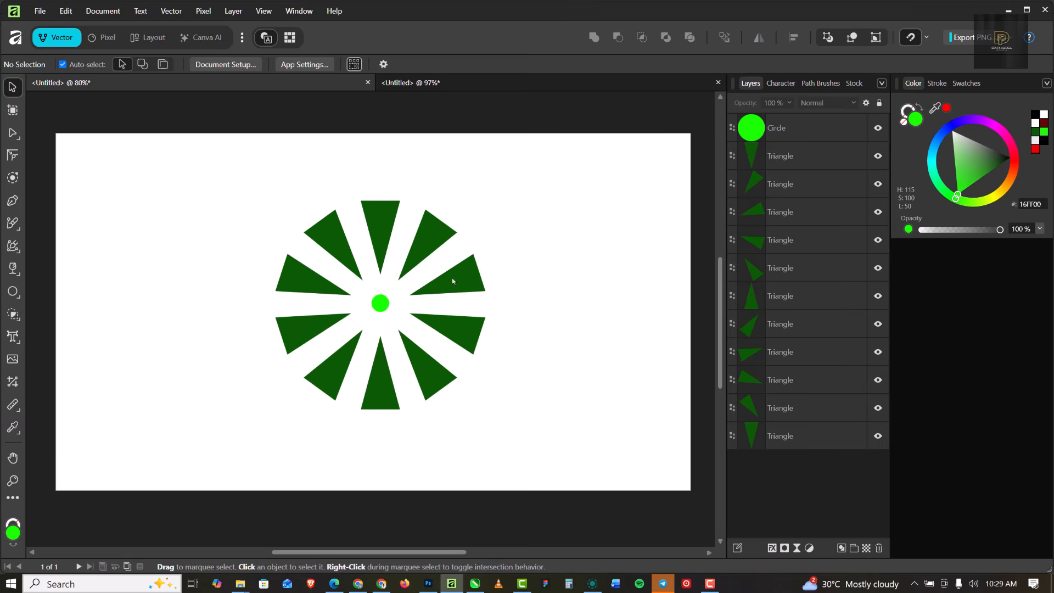
pyautogui.hotkey('ctrl', 'z')
pyautogui.moveTo(380, 275); pyautogui.dragTo(380, 245)
# Enlarge the green circle in the middle of the triangle ring and fine-tune its size.
pyautogui.click(381, 310)
pyautogui.moveTo(382, 310); pyautogui.dragTo(405, 314)
pyautogui.scroll(3, 396, 258)
pyautogui.moveTo(381, 324); pyautogui.dragTo(381, 318)
# Select all the triangles and make a small adjustment to their size.
pyautogui.scroll(-3, 422, 178)
pyautogui.click(780, 156)
pyautogui.keyDown('shift'); pyautogui.click(780, 436); pyautogui.keyUp('shift')
pyautogui.moveTo(394, 206); pyautogui.dragTo(393, 200)
# Try enlarging the green circle further from its corner, and undo the change.
pyautogui.scroll(3, 396, 258)
pyautogui.click(395, 252)
pyautogui.moveTo(438, 195); pyautogui.dragTo(454, 179)
pyautogui.hotkey('ctrl', 'z')
# Delete the duplicate triangle that overlaps the one directly above the circle.
pyautogui.scroll(-5, 474, 261)
pyautogui.scroll(-6, 498, 308)
pyautogui.scroll(5, 505, 287)
pyautogui.click(800, 156)
pyautogui.press('Delete')
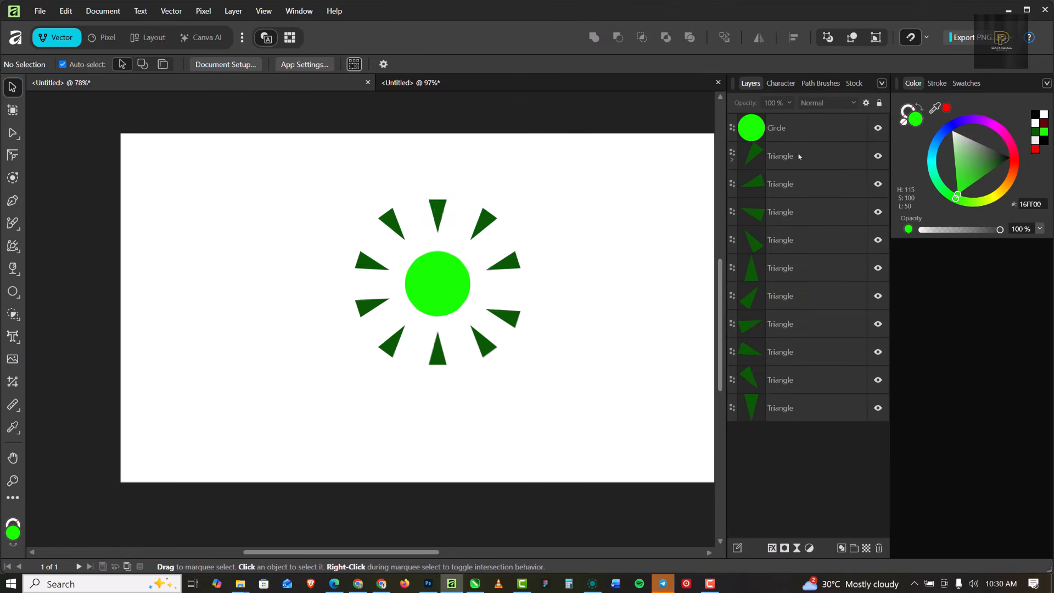
# Select all the remaining triangles and fill them with yellow EDF60A.
pyautogui.click(800, 156)
pyautogui.keyDown('shift'); pyautogui.click(791, 408); pyautogui.keyUp('shift')
pyautogui.moveTo(956, 198); pyautogui.dragTo(993, 197)
pyautogui.moveTo(991, 152); pyautogui.dragTo(990, 191)
# Fill the circle and four of the triangles, including the two on its left side, with bright green 16FF00.
pyautogui.click(439, 274)
pyautogui.click(1044, 140)
pyautogui.scroll(3, 363, 279)
pyautogui.click(383, 311)
pyautogui.keyDown('shift'); pyautogui.click(384, 255); pyautogui.keyUp('shift')
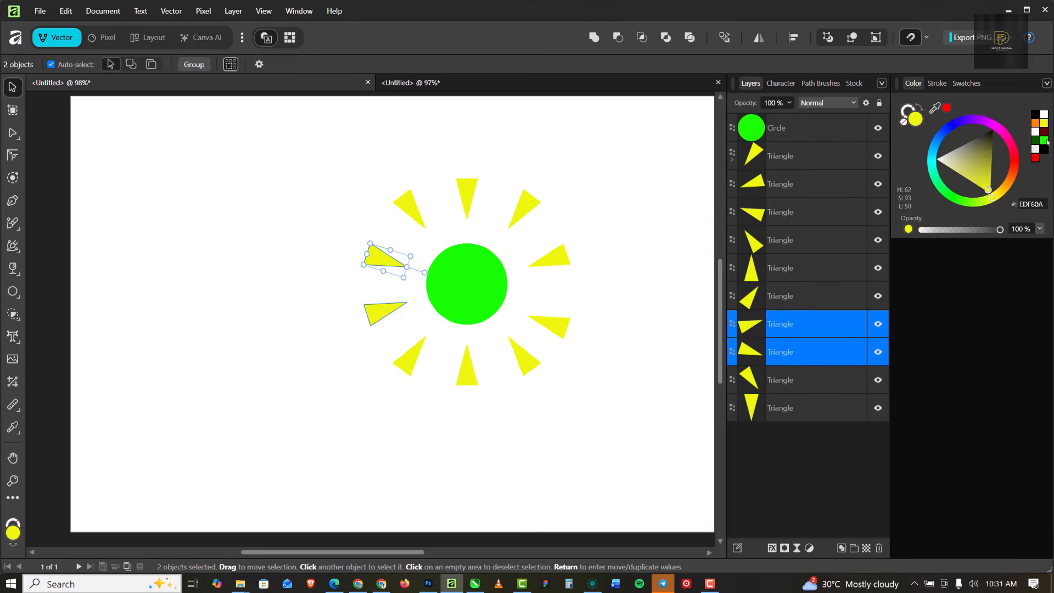
pyautogui.click(1044, 140)
# Duplicate the green circle and enlarge one of the two circles around the other.
pyautogui.hotkey('ctrl', 'j')
pyautogui.moveTo(526, 210); pyautogui.dragTo(541, 195)
pyautogui.click(461, 298)
# Turn the lower circle into a ring with a thick bright green 16FF00 outline and no fill.
pyautogui.click(800, 156)
pyautogui.click(1045, 140)
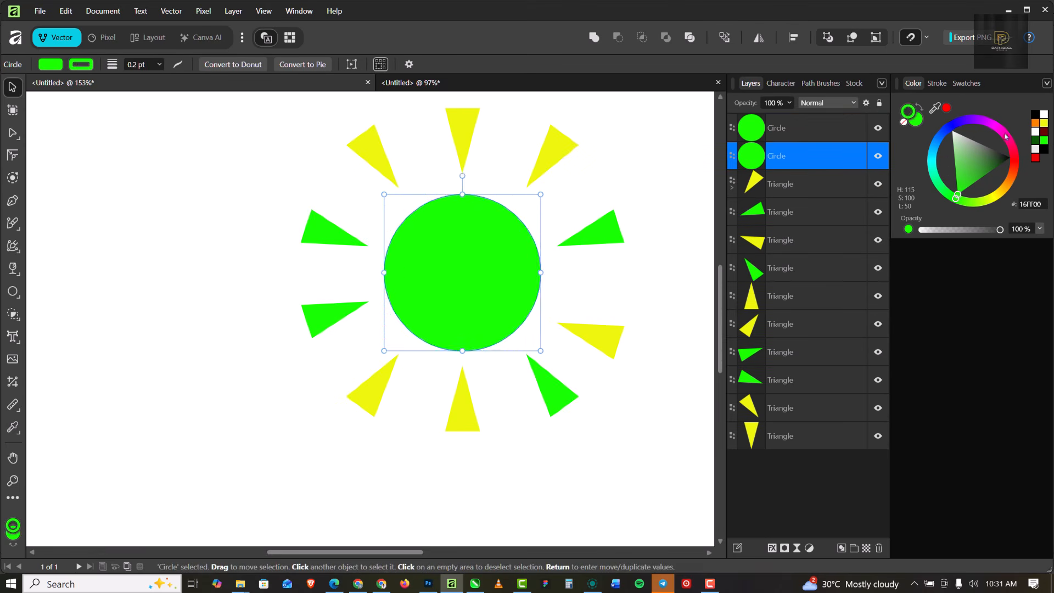
pyautogui.click(903, 122)
pyautogui.click(937, 84)
pyautogui.moveTo(926, 121); pyautogui.dragTo(949, 121)
# Select all the circles and triangles that make up the sun graphic.
pyautogui.scroll(-5, 532, 233)
pyautogui.click(404, 212)
pyautogui.hotkey('ctrl', 'a')
pyautogui.scroll(-2, 515, 270)
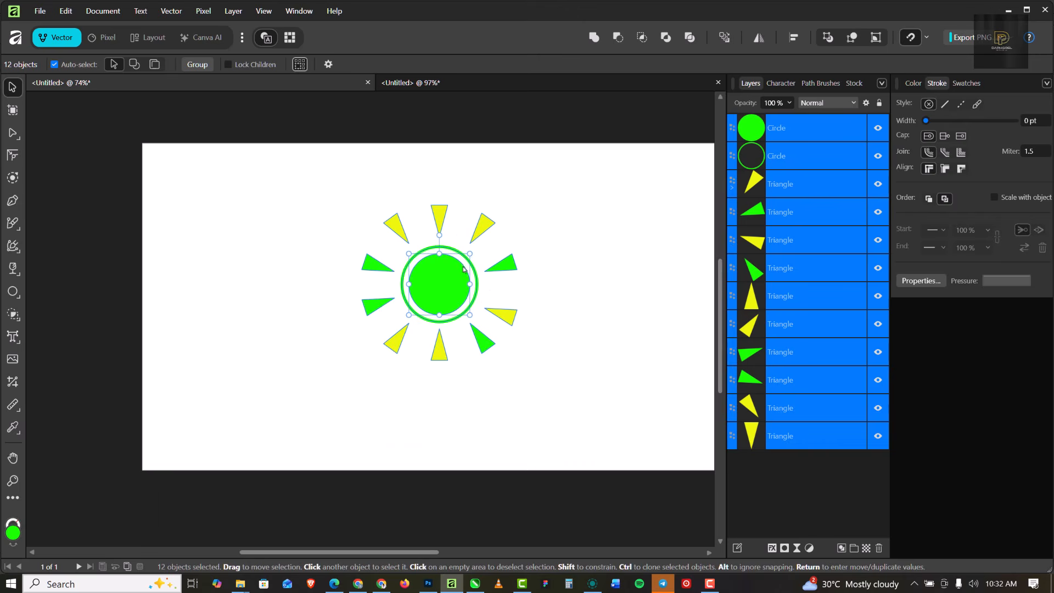